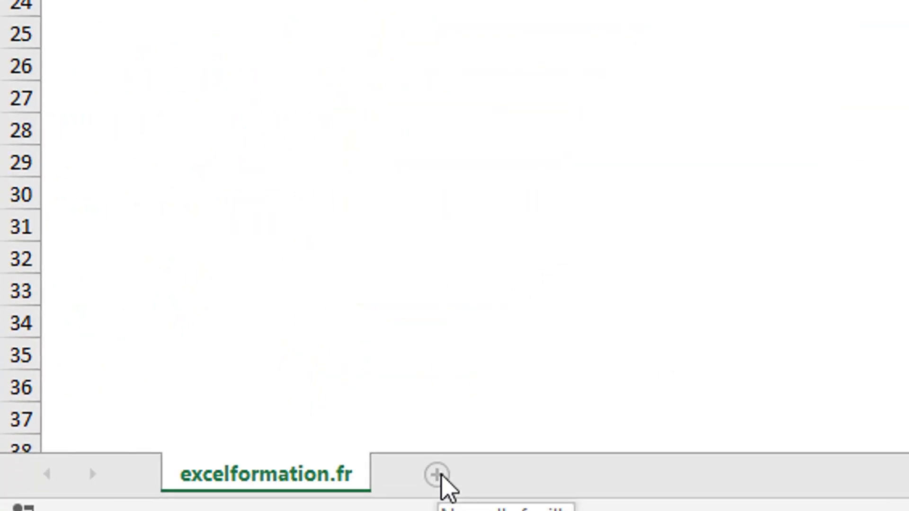
Add a new sheet and rename it 'logs'
left_click(436, 474)
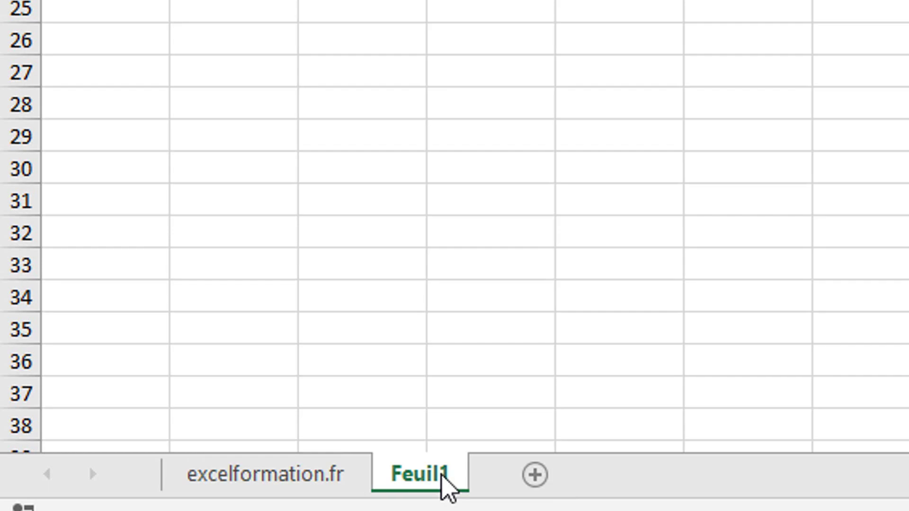
double_click(443, 476)
type("logs")
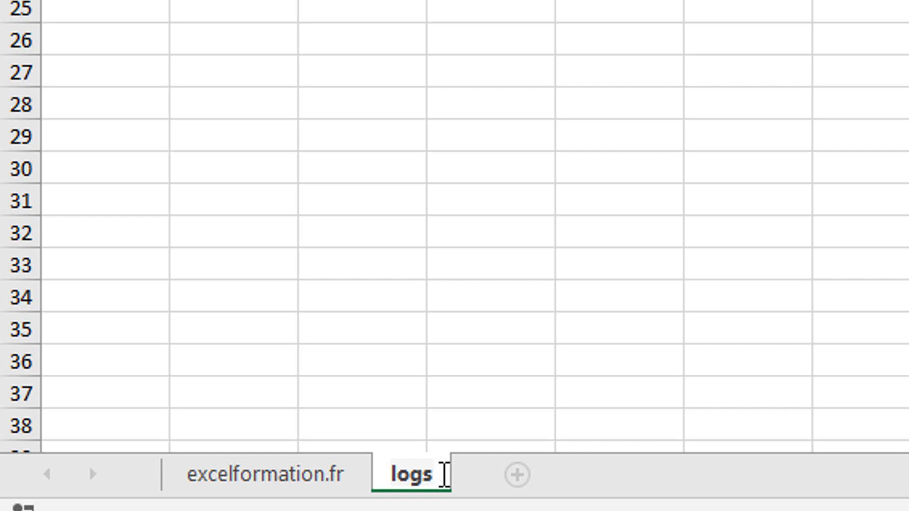
key("Return")
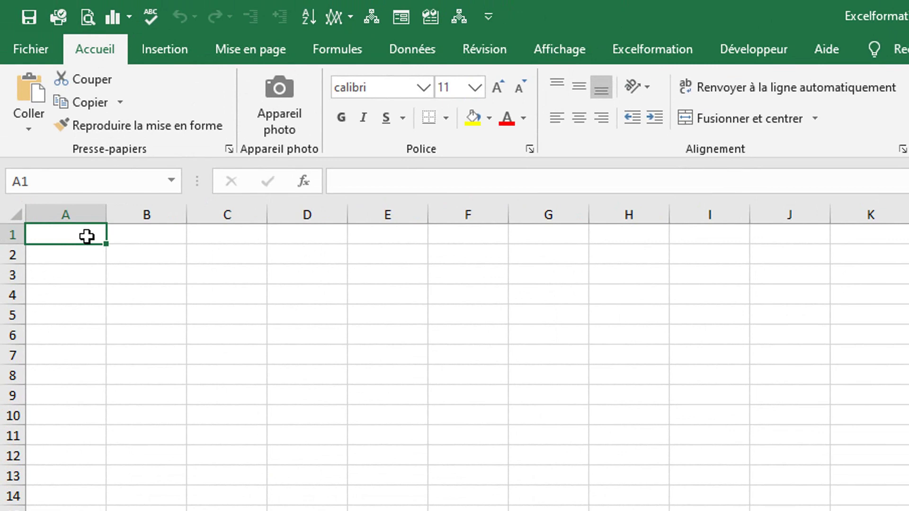
Enter the title 'Horodatage des évènements' in A1 and headers 'Evènements' and 'Horodate' in A3:B3
type("Ho")
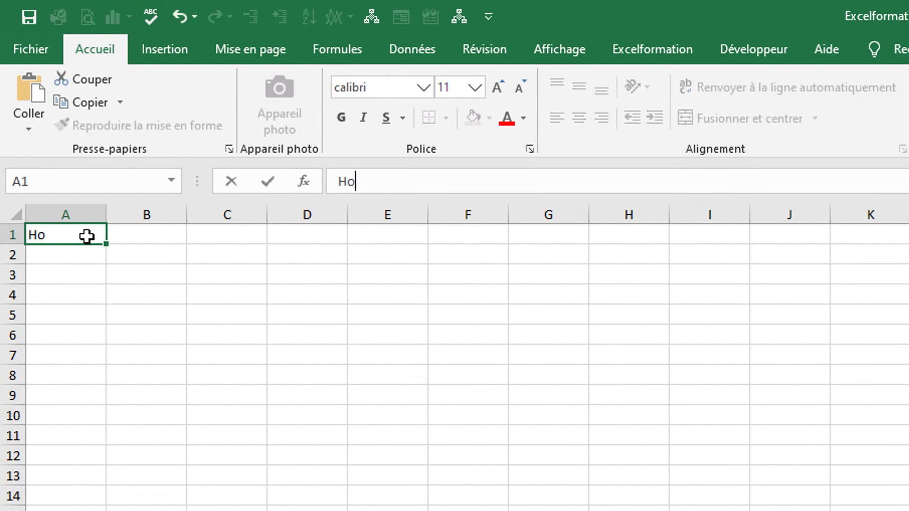
type("rodatage des évèneme")
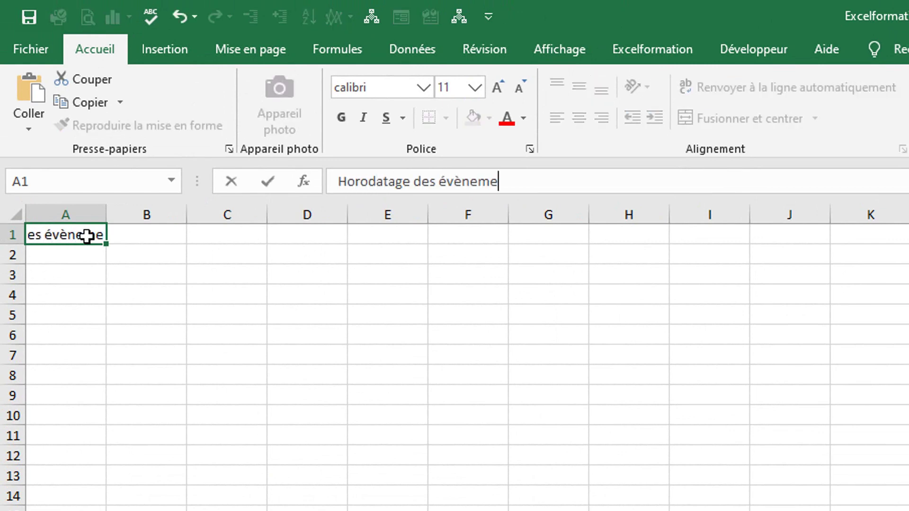
type("nts")
key("Return")
key("Return")
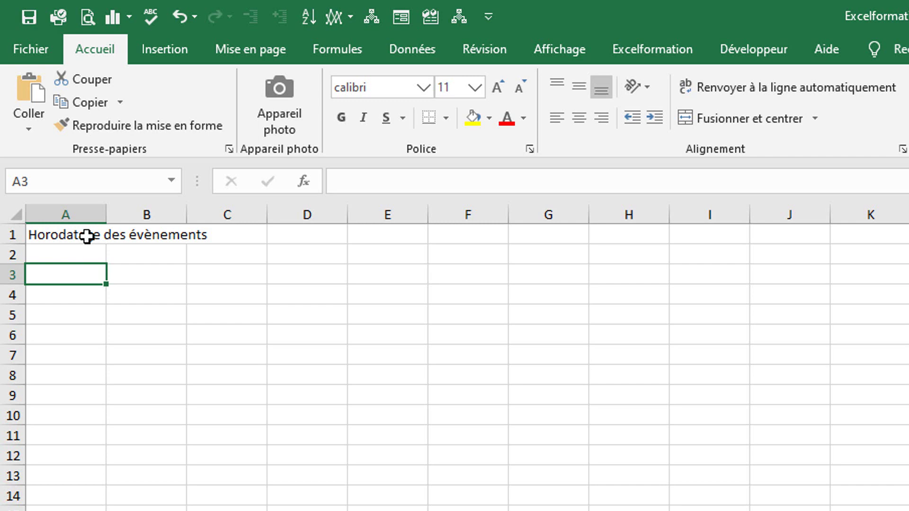
type("Evènement")
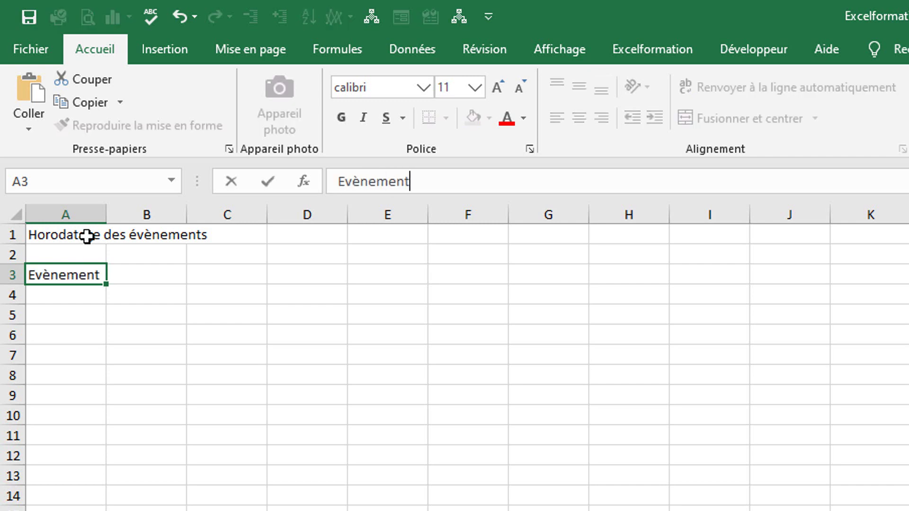
type("s")
key("Tab")
type("Hor")
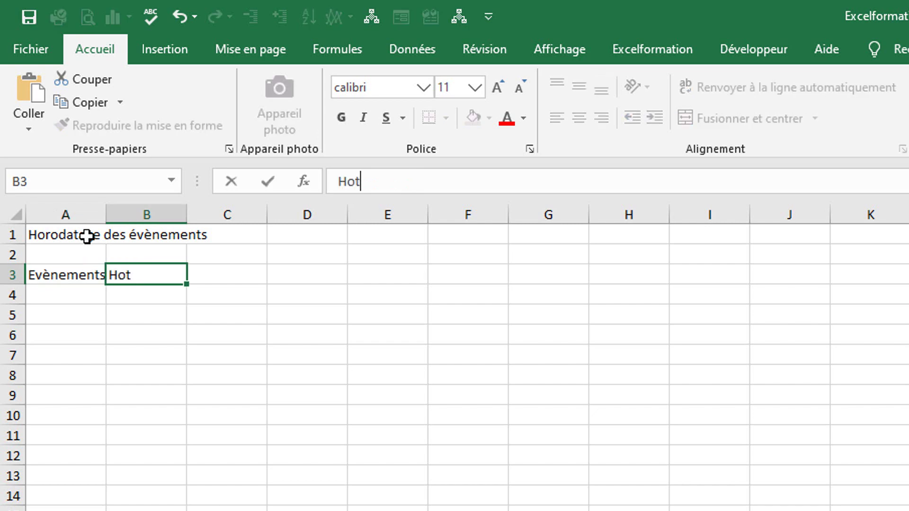
type("odate")
key("Return")
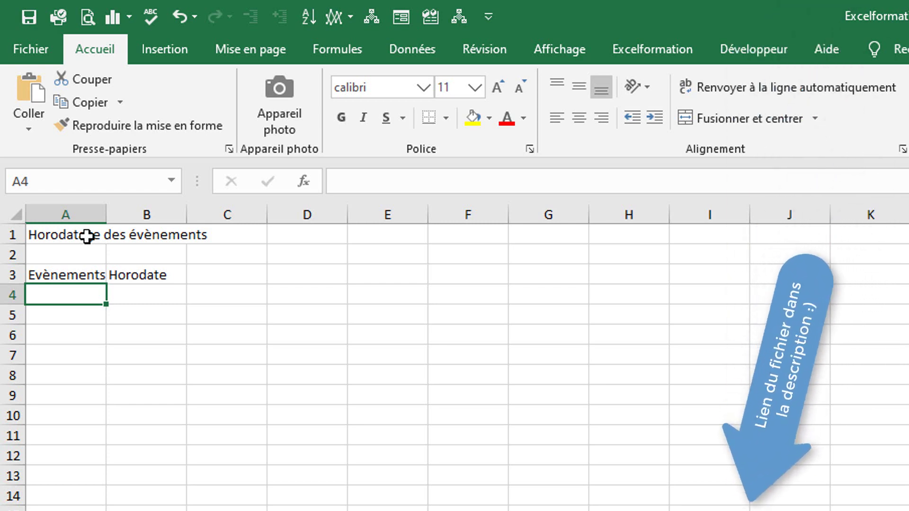
Insert a table from A3 with 'Mon tableau comporte des en-têtes' ticked, creating Tableau1
left_click(87, 271)
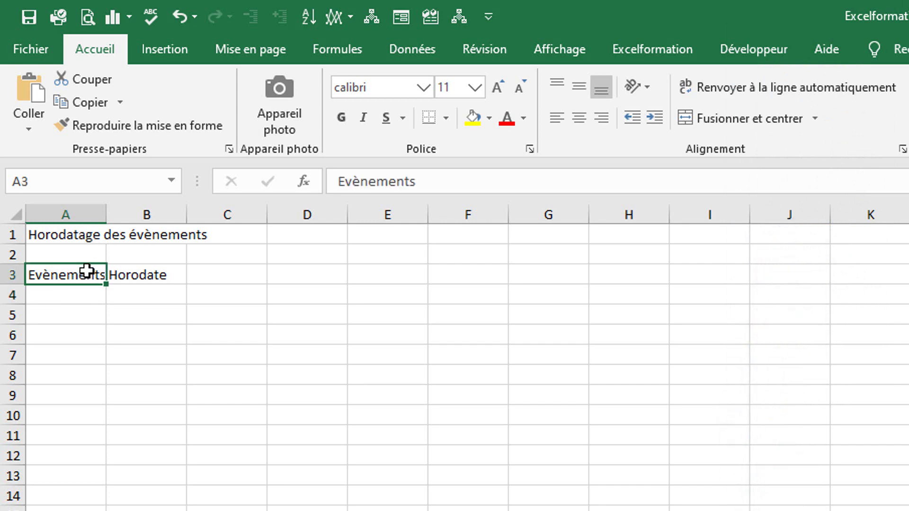
left_click(171, 47)
left_click(197, 95)
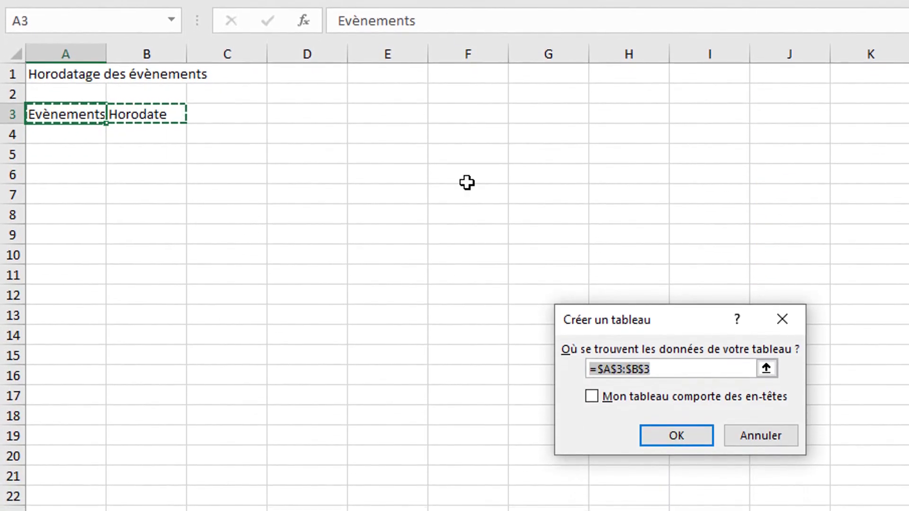
left_click(669, 367)
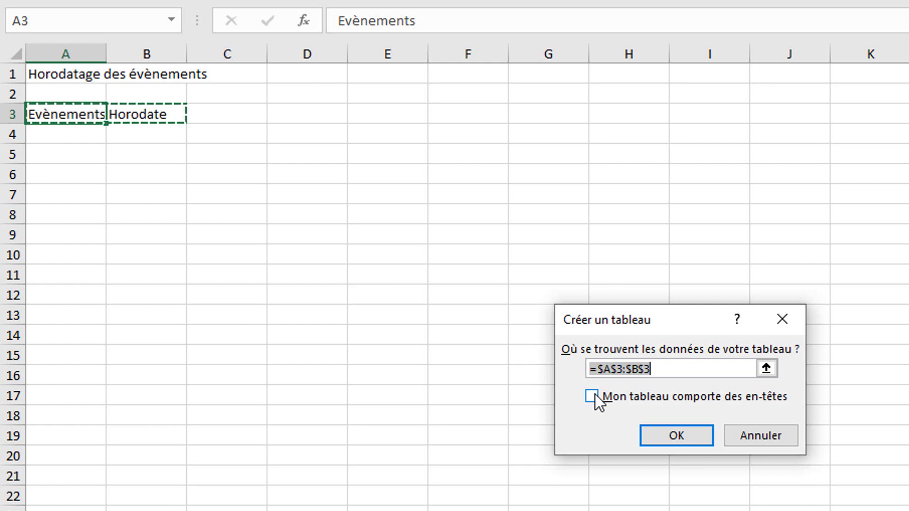
left_click(594, 394)
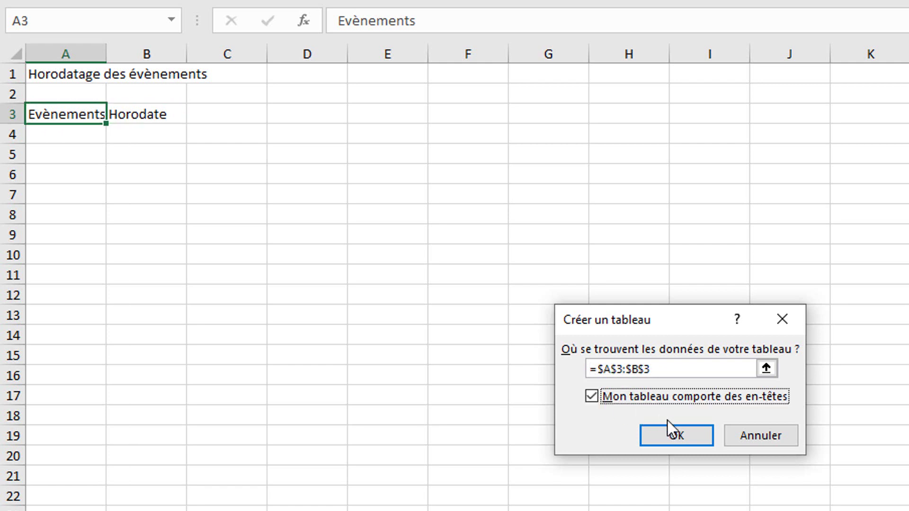
left_click(676, 436)
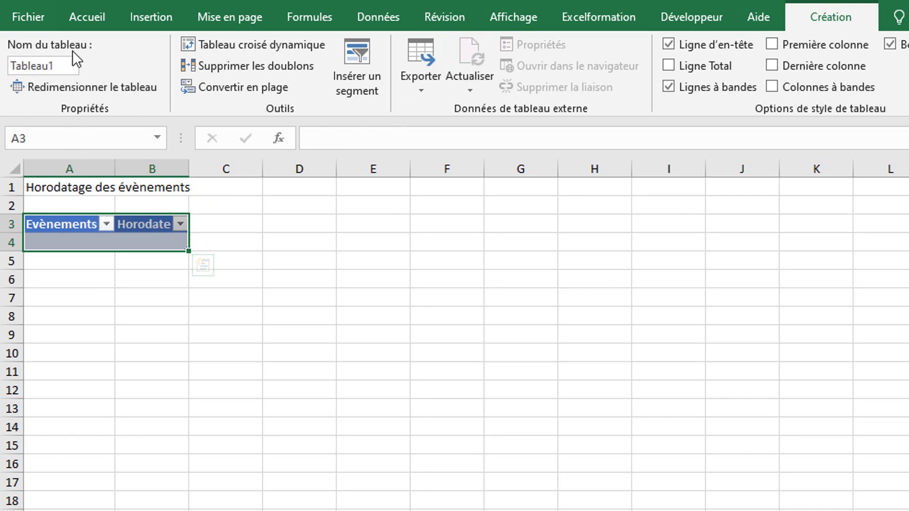
Rename the table from Tableau1 to '_logs' and bring up the Développeur tools
left_click(66, 62)
type("_")
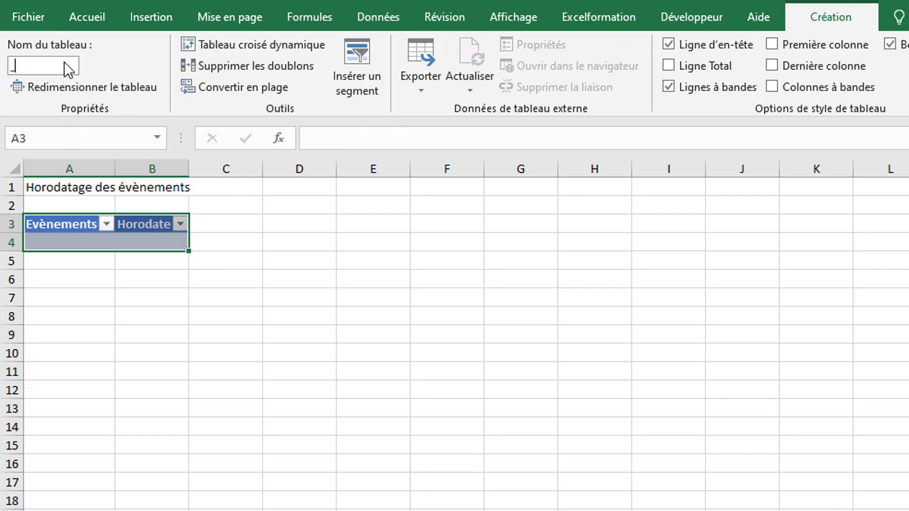
type("logs")
key("Return")
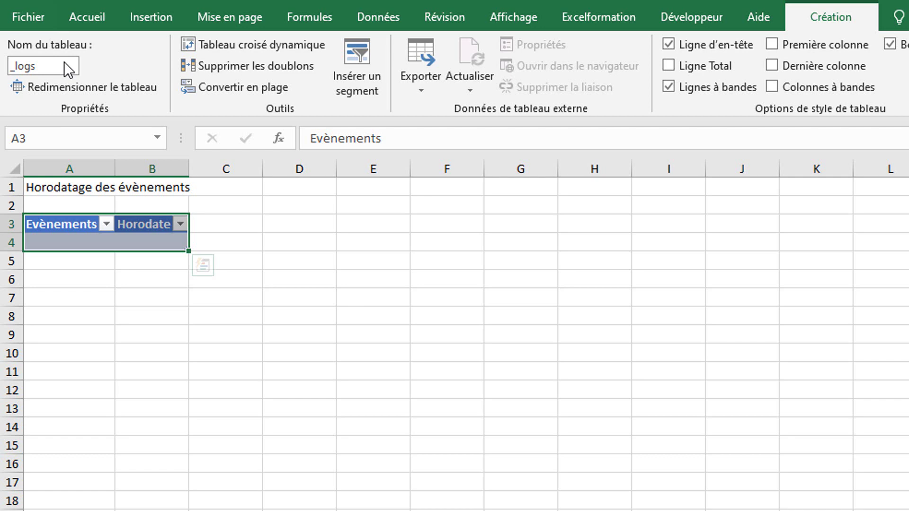
key("Return")
left_click(679, 16)
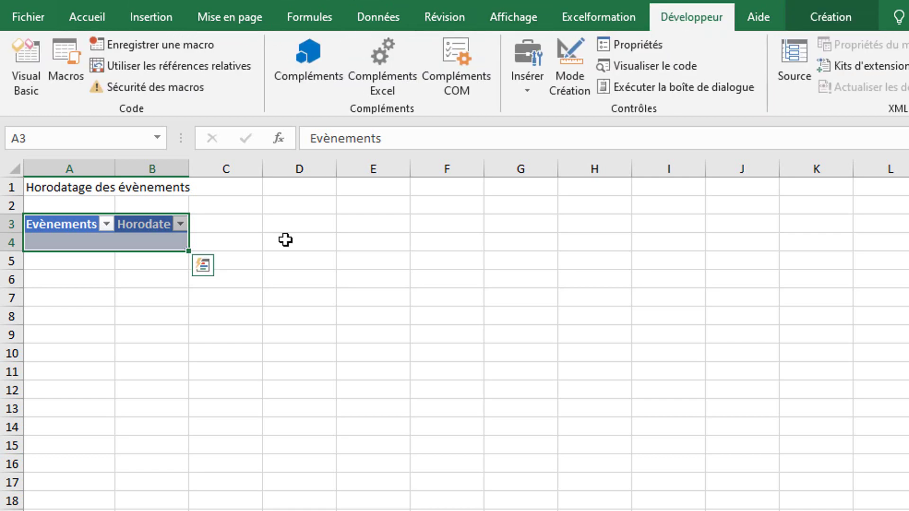
In the VBA editor, create an empty Workbook_Open procedure in the ThisWorkbook module
left_click(27, 82)
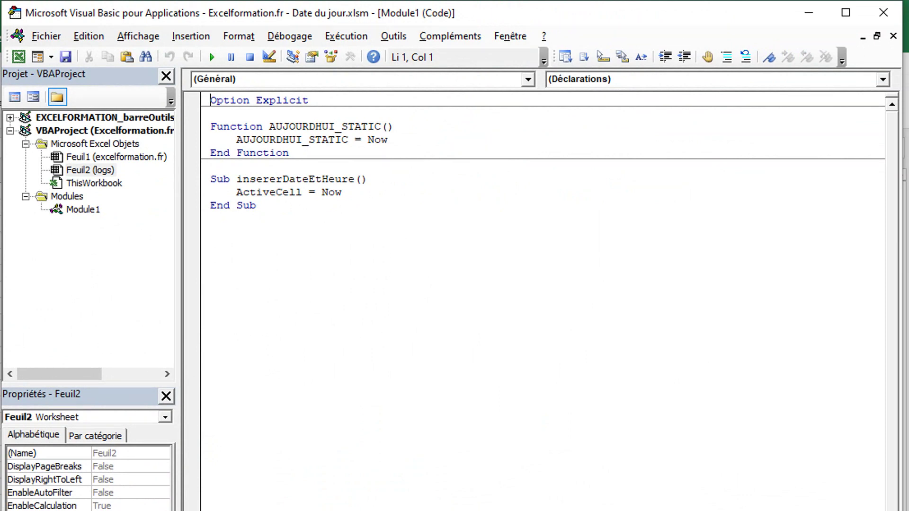
double_click(86, 185)
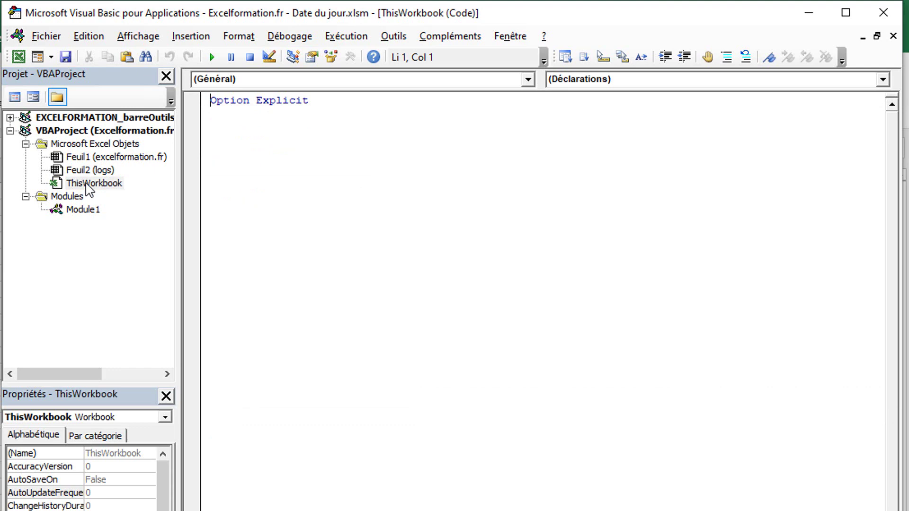
left_click(528, 79)
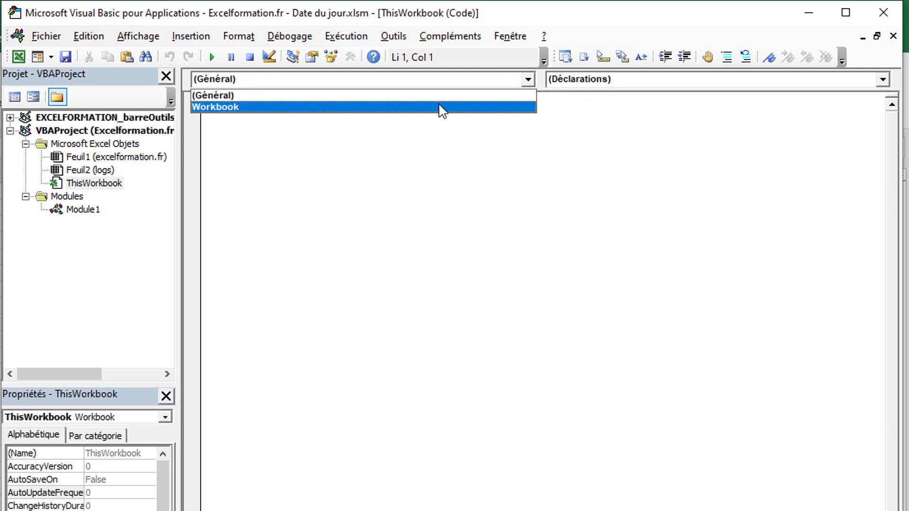
left_click(441, 107)
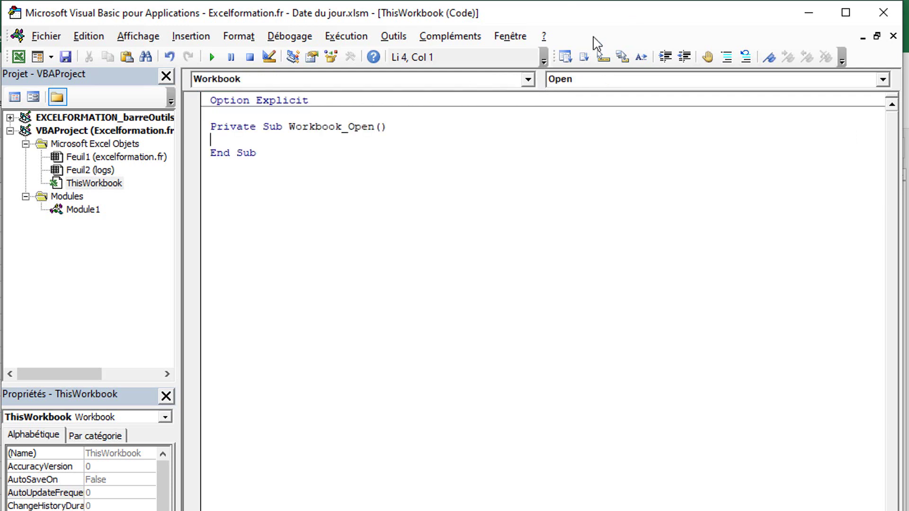
left_click(883, 80)
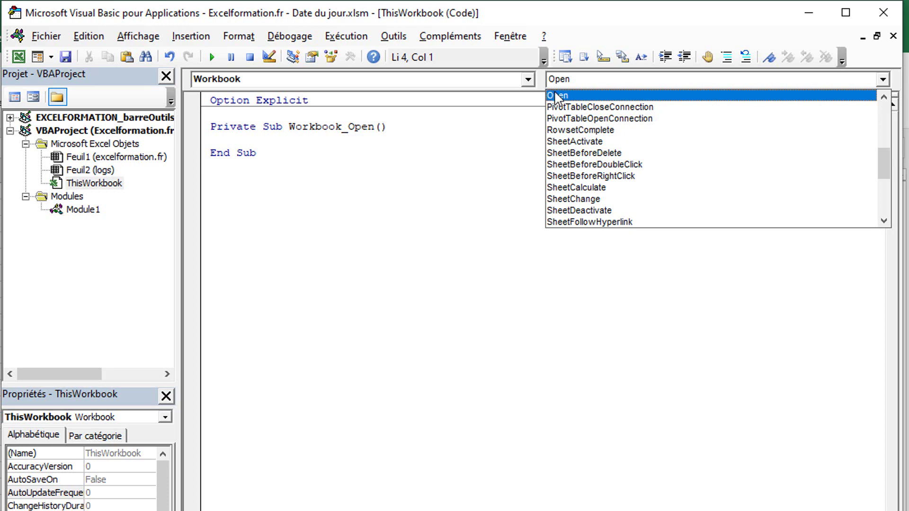
left_click(555, 95)
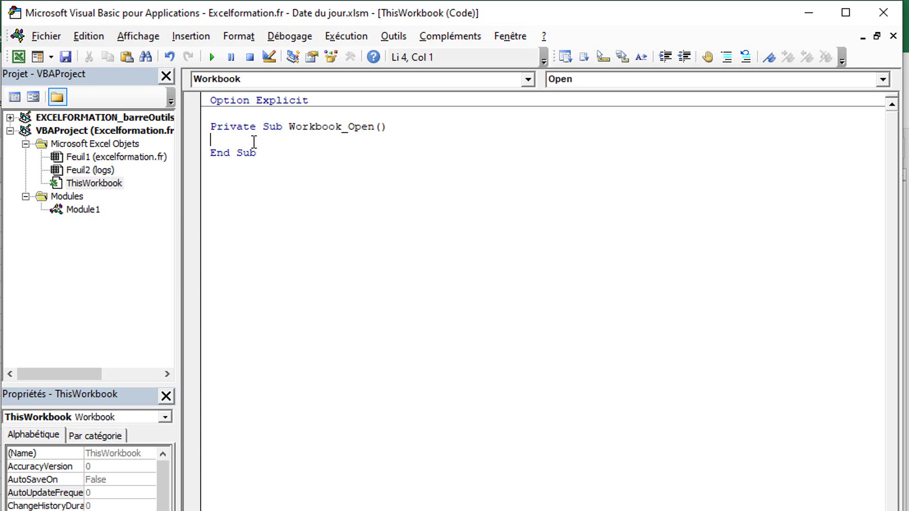
Write the statement Sheets("logs").ListObjects("_logs").ListRows.Add inside Workbook_Open
key("Tab")
type("listobje")
type("cts(\"_")
type(" lo")
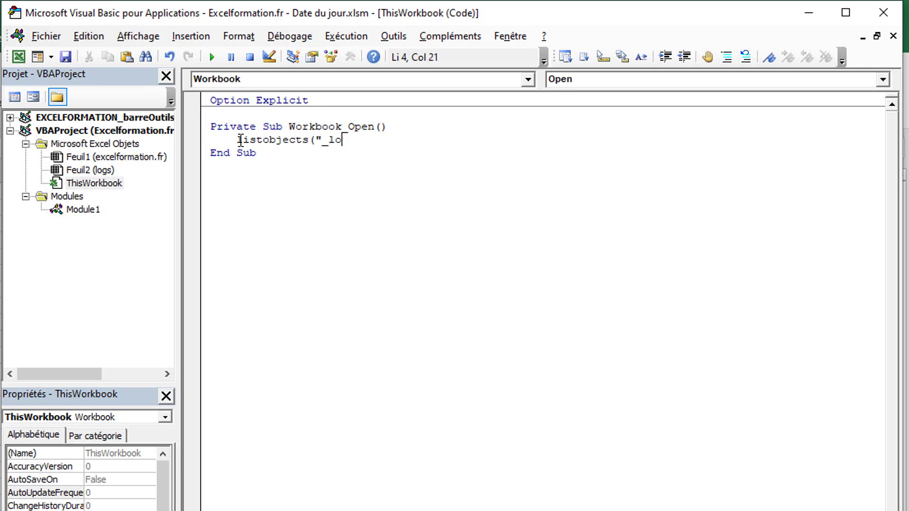
type("gs\")")
left_click(238, 141)
type("She")
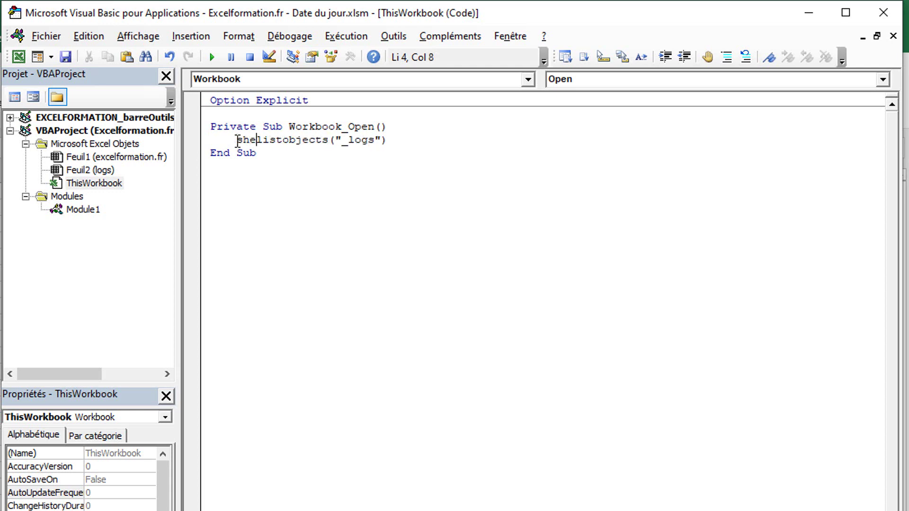
type("ets(\"log")
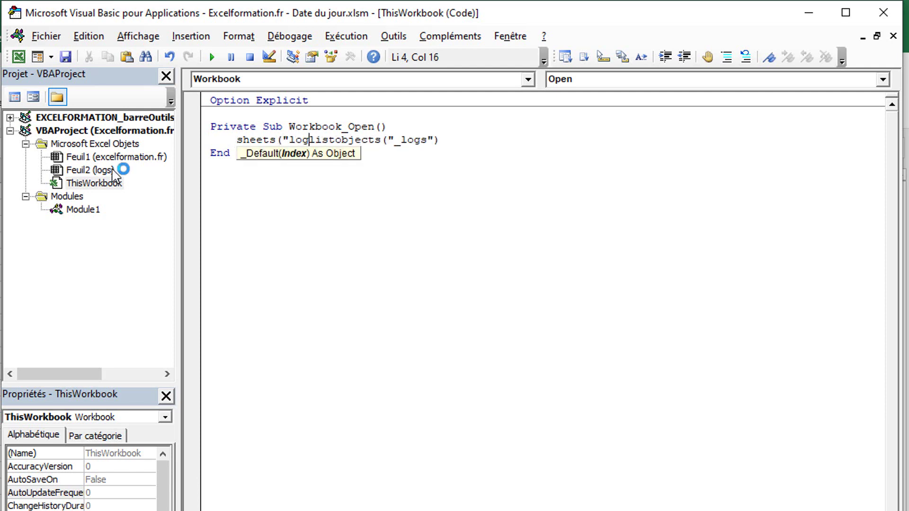
type("s\").")
left_click(479, 142)
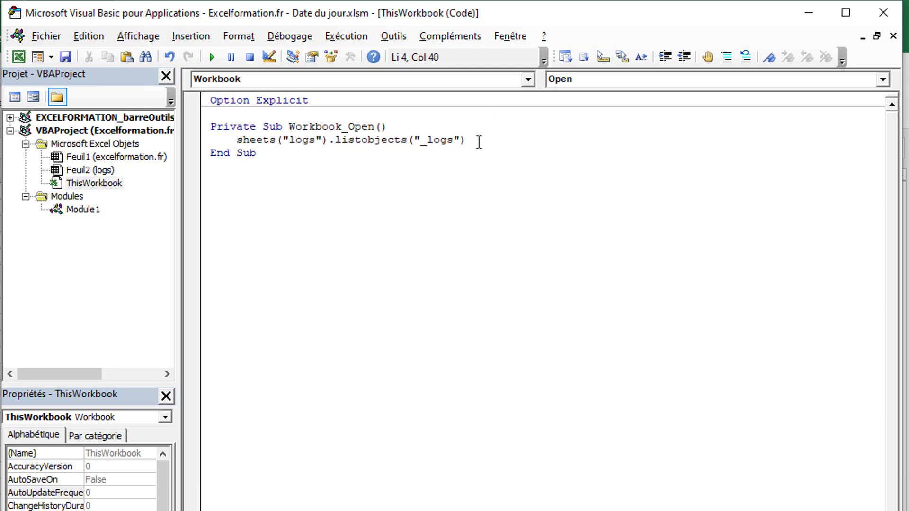
type(".")
type("list")
type("rows.a")
type("dd")
key("Return")
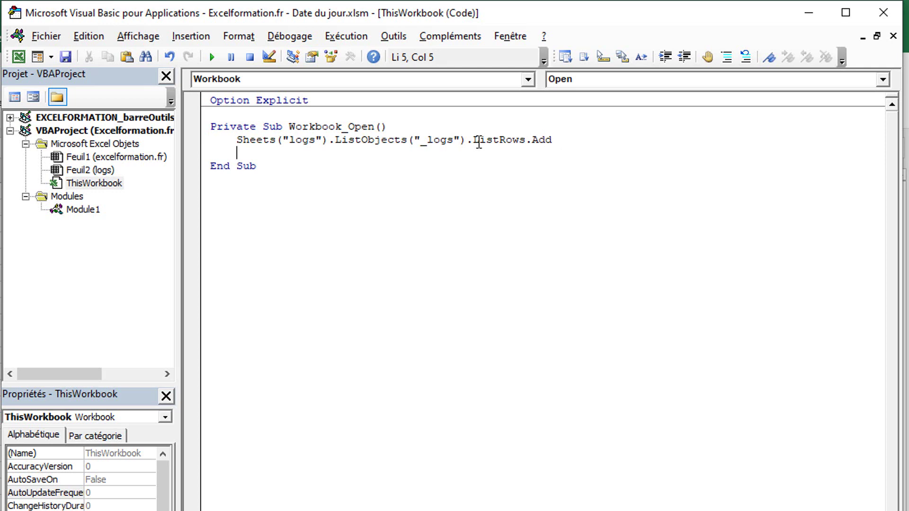
Wrap it in a With block setting .Range(1) = "Ouverture du classeur" and .Range(2) = Now, closed by End With
key("Up")
type("with")
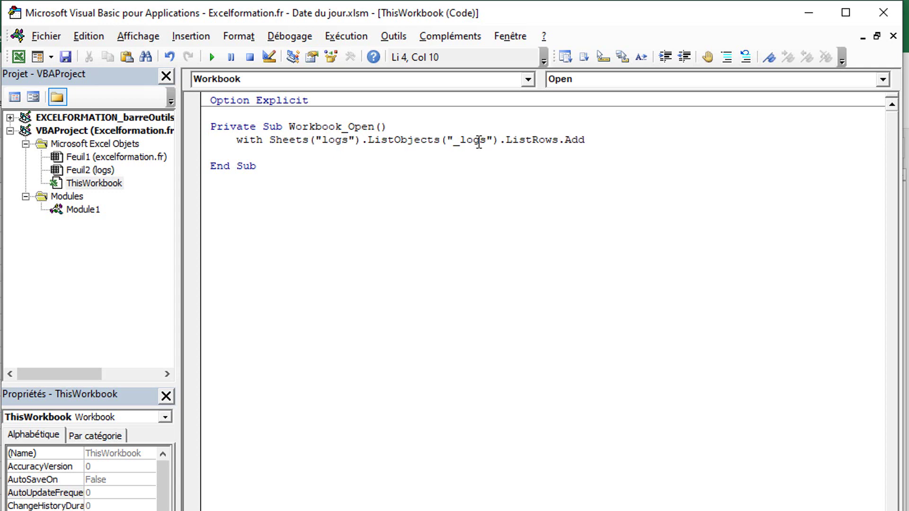
key("Down")
key("Tab")
type(".")
type("range(")
type("l")
type(") =")
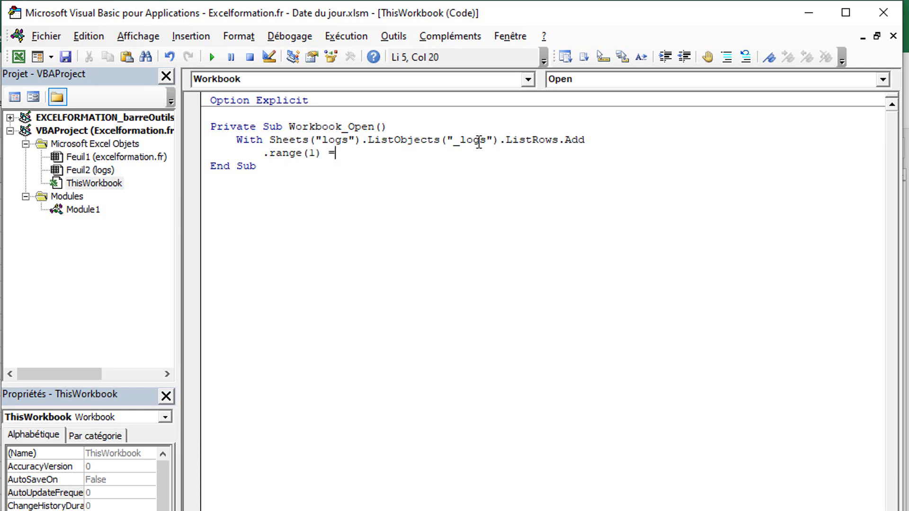
type(" \"Ouverture du ")
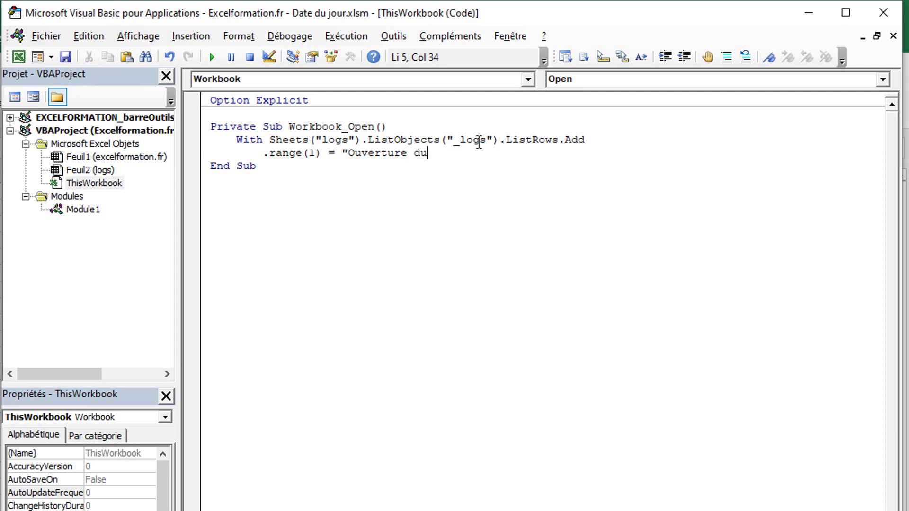
type("classeur")
key("Return")
type(".range")
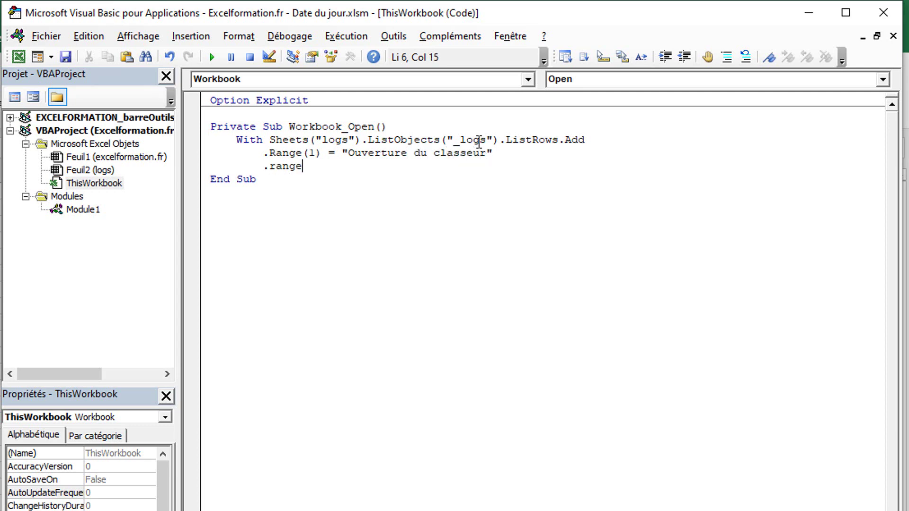
type("(2")
type(") = now")
key("Return")
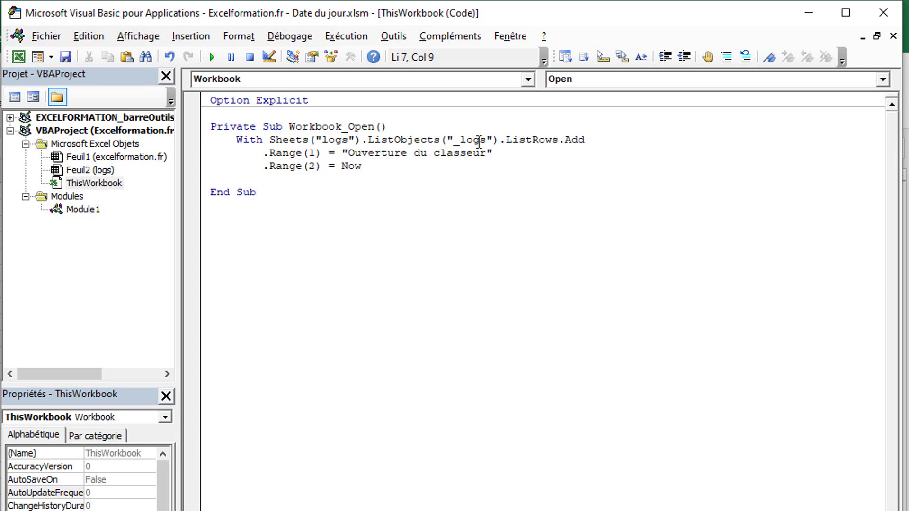
key("BackSpace")
type("end ")
type("with")
Save the workbook, then auto-fit columns A:B showing the 'Ouverture du classeur' row at 21/02/2020 21:05
left_click(67, 59)
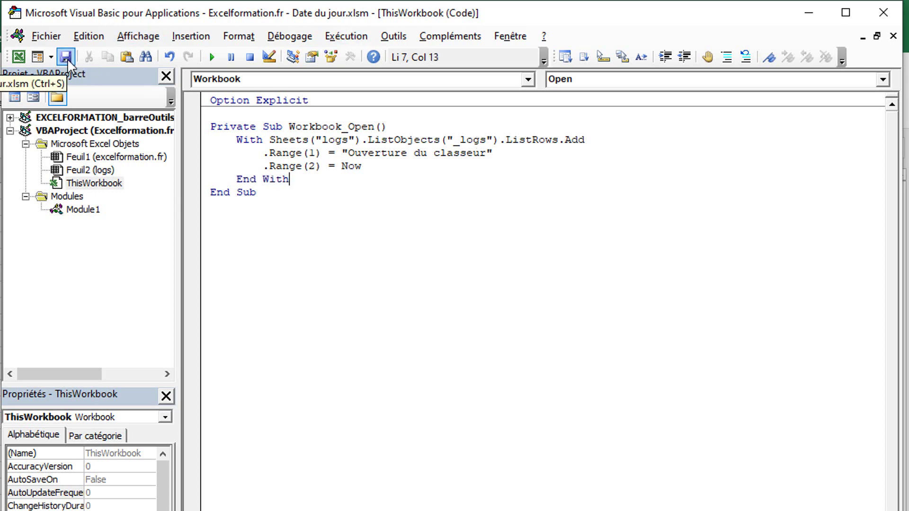
left_click(18, 56)
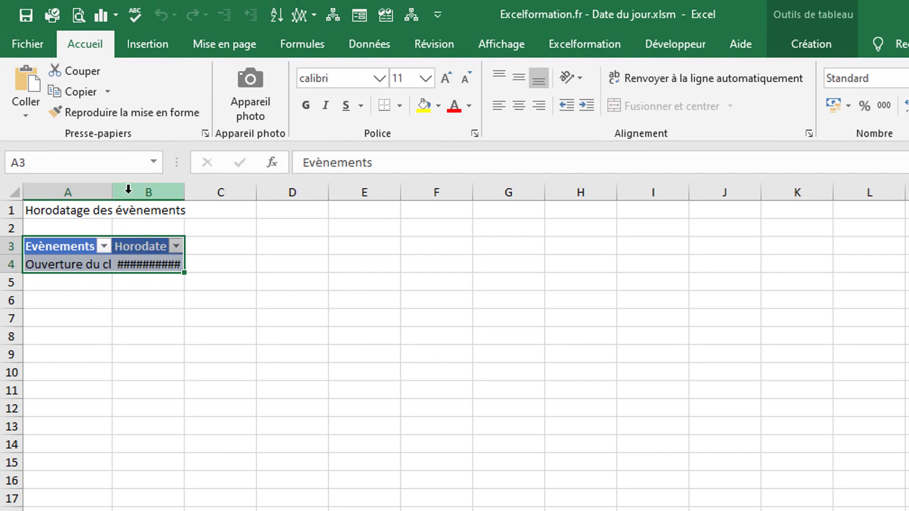
left_click_drag(135, 190, 101, 189)
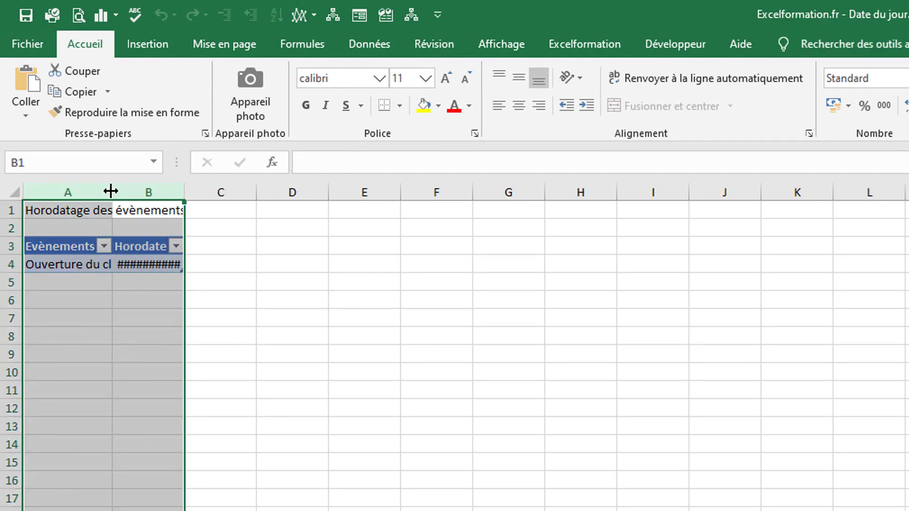
double_click(111, 191)
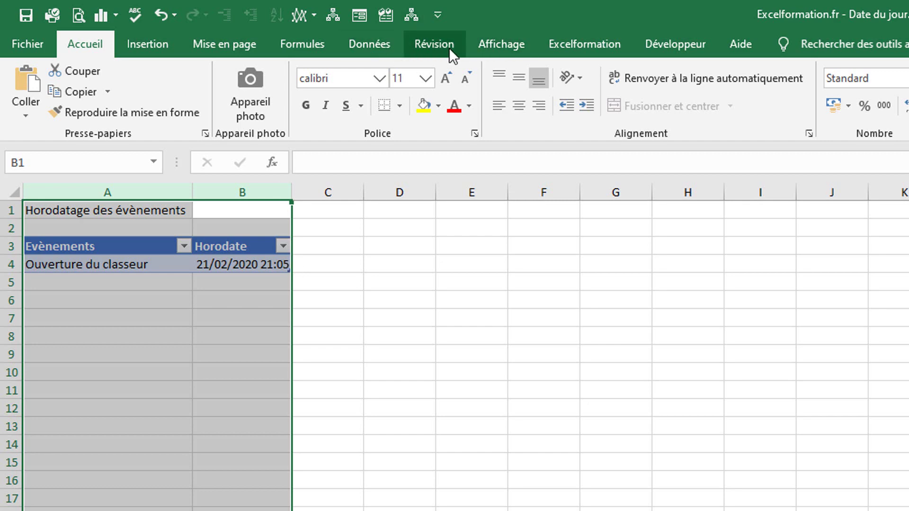
Add an empty Workbook_BeforeSave procedure to ThisWorkbook and select Workbook_Open's With block
left_click(660, 41)
left_click(13, 110)
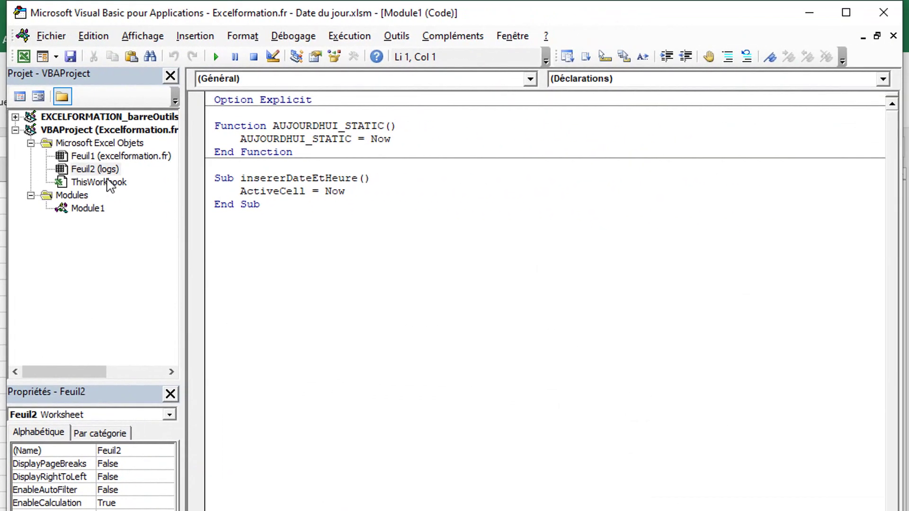
double_click(107, 182)
left_click(527, 79)
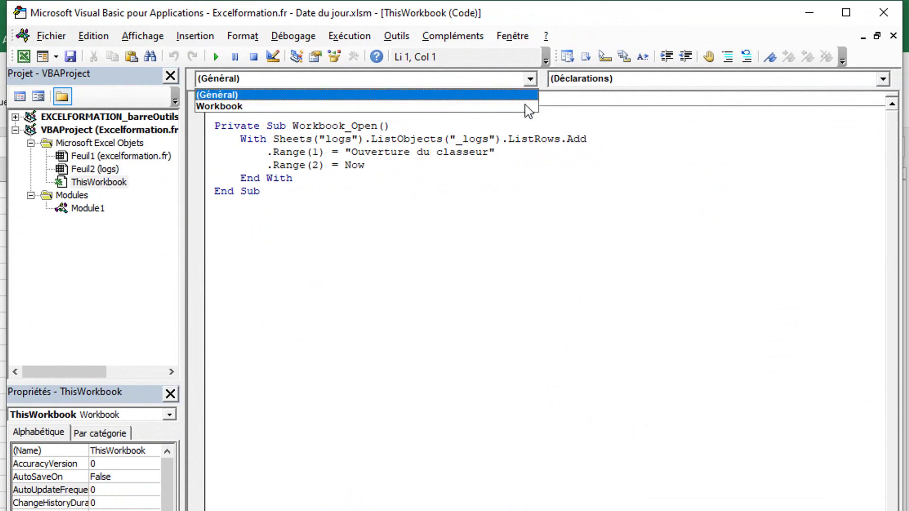
left_click(528, 111)
left_click(883, 79)
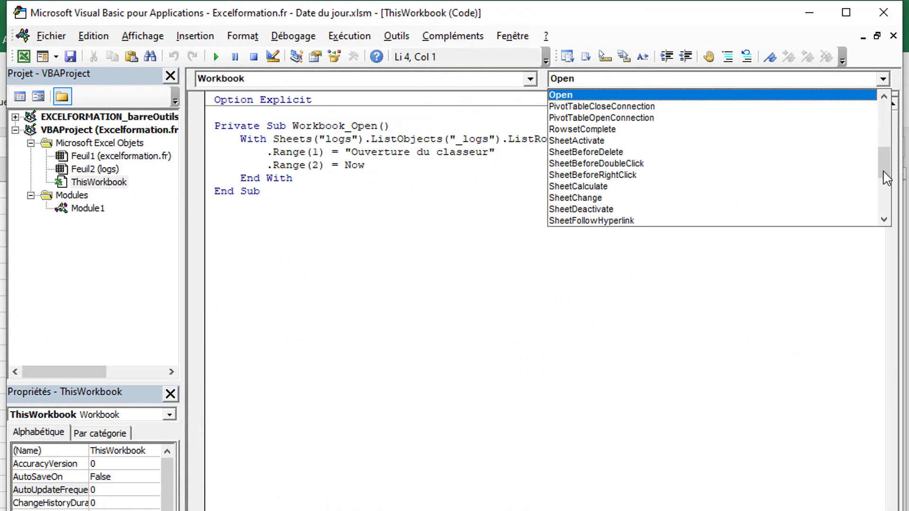
left_click_drag(884, 166, 885, 118)
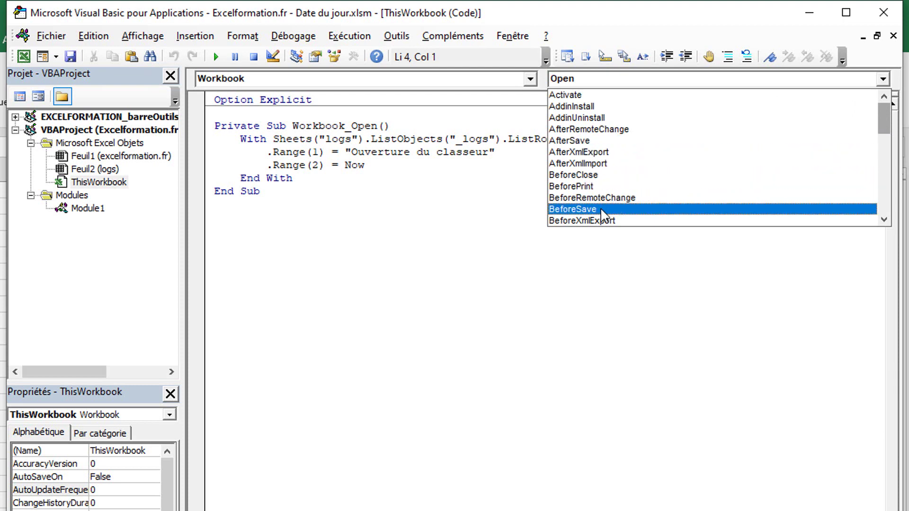
left_click(601, 209)
left_click(293, 230)
left_click_drag(293, 230, 188, 192)
key("ctrl+c")
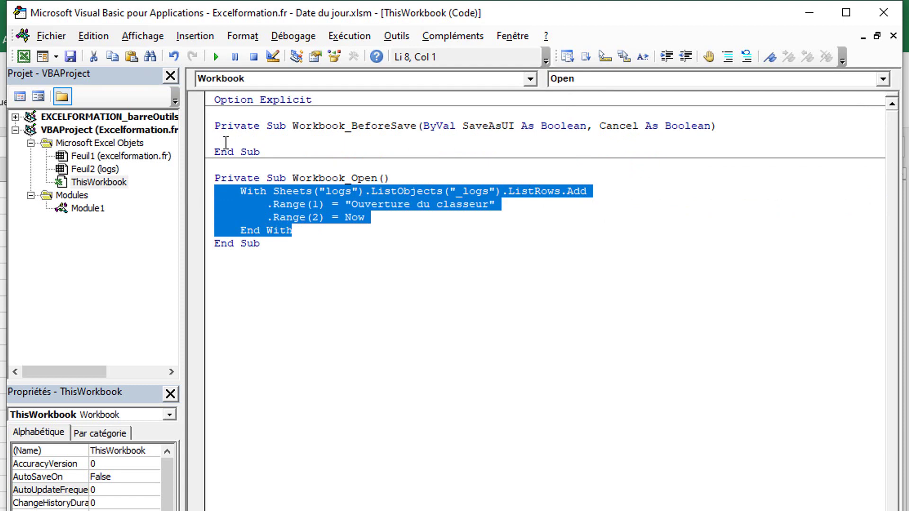
Paste the With block into Workbook_BeforeSave, changing the label to 'Enregistrement du classeur'
left_click(226, 138)
key("ctrl+v")
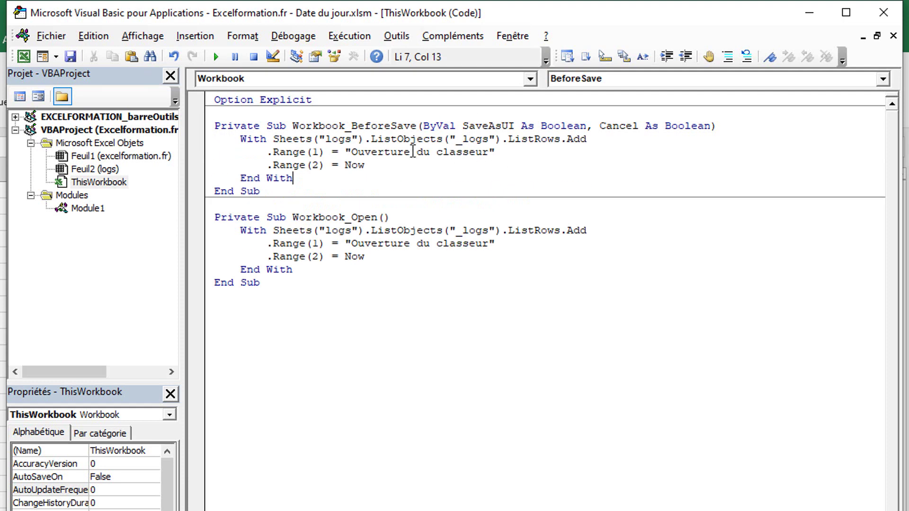
double_click(385, 152)
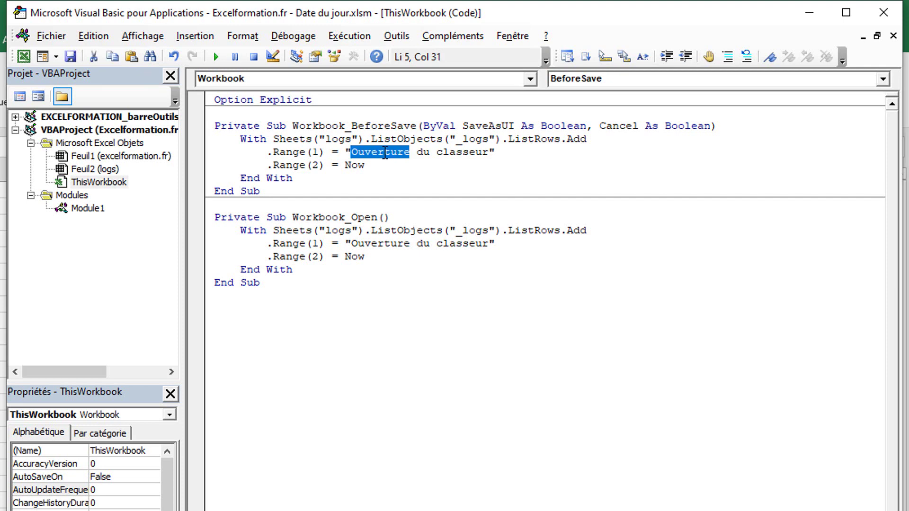
type("Enregistrem")
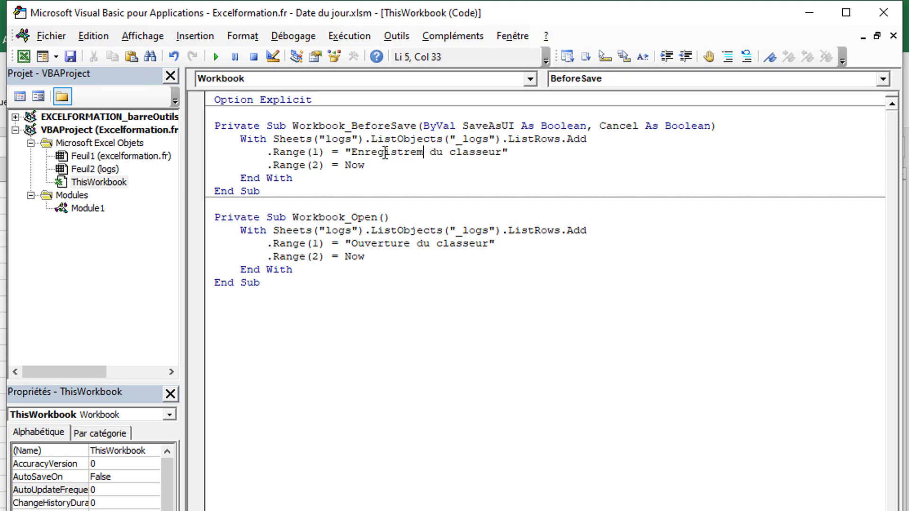
type("ent")
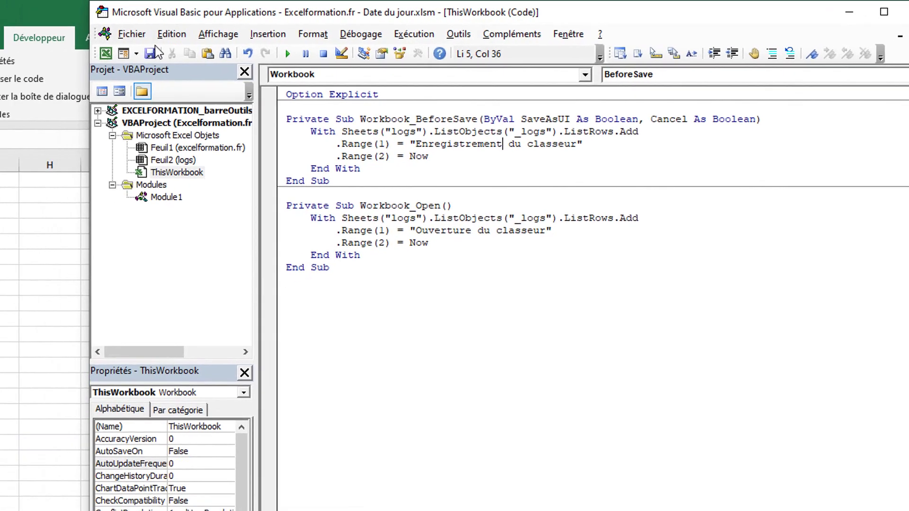
Place the editor beside the workbook and save twice to log the saves
left_click_drag(102, 5, 907, 8)
left_click(513, 41)
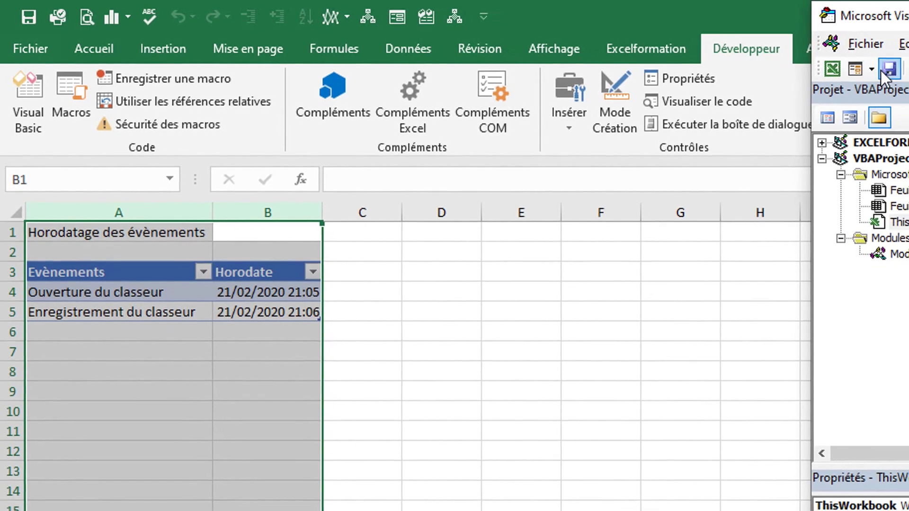
left_click(886, 69)
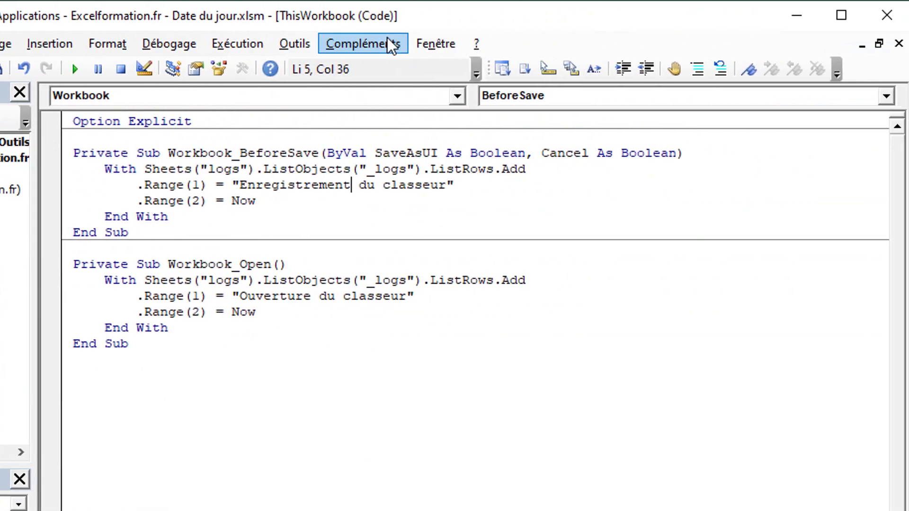
Add a Workbook_BeforePrint procedure logging 'Impression', then Quick Print the workbook to test it
left_click(878, 96)
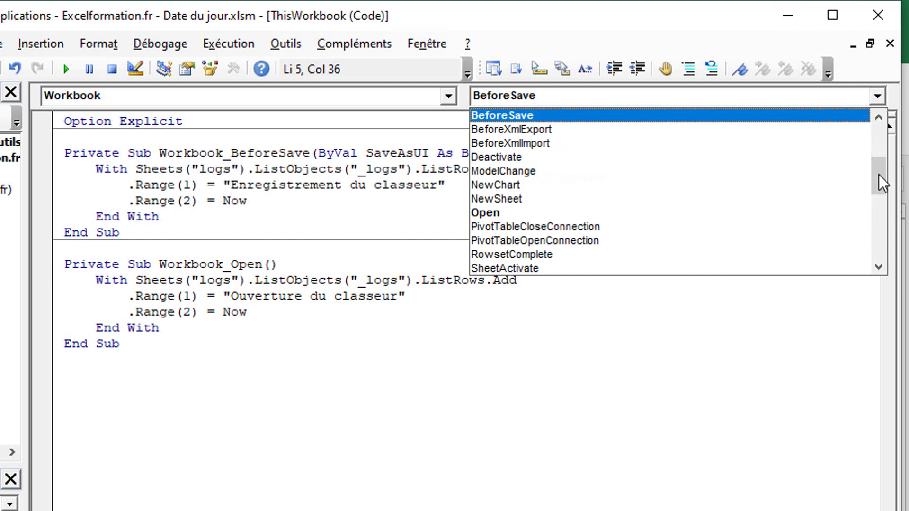
left_click(881, 120)
left_click(881, 119)
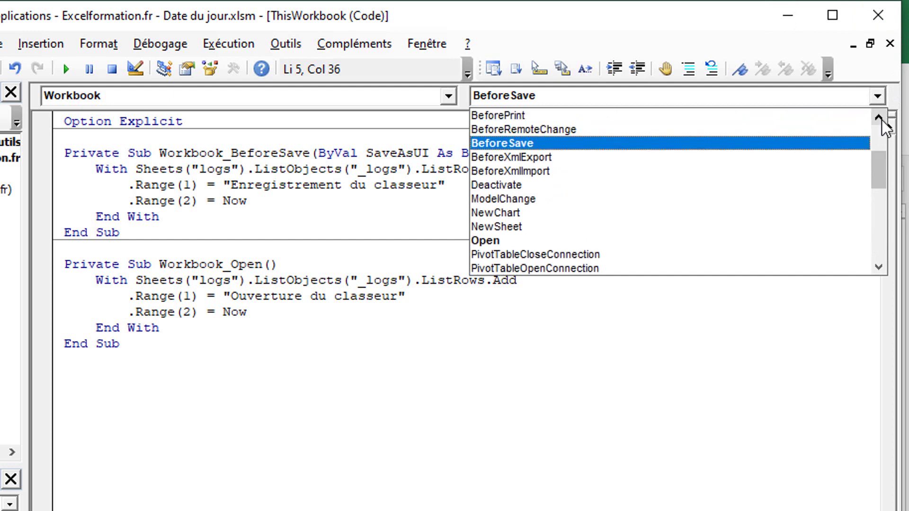
left_click(811, 115)
key("ctrl+v")
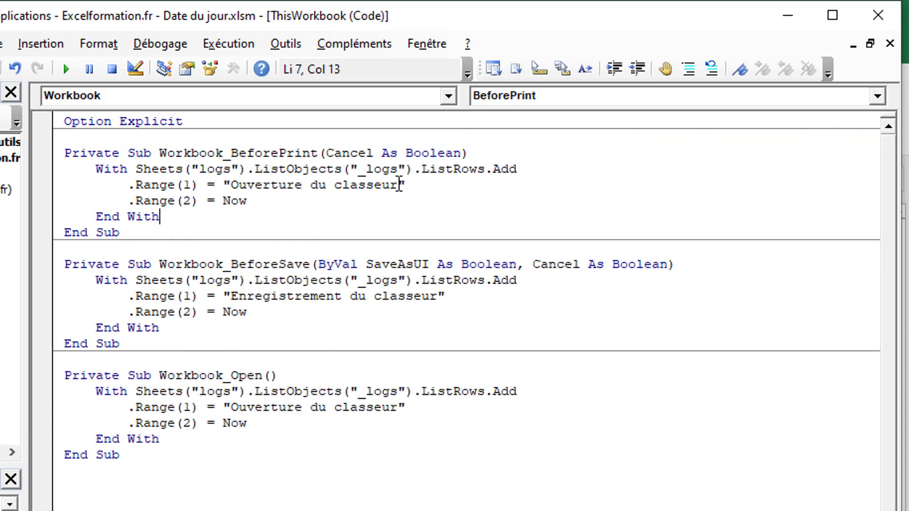
left_click_drag(398, 184, 234, 184)
type("Impress")
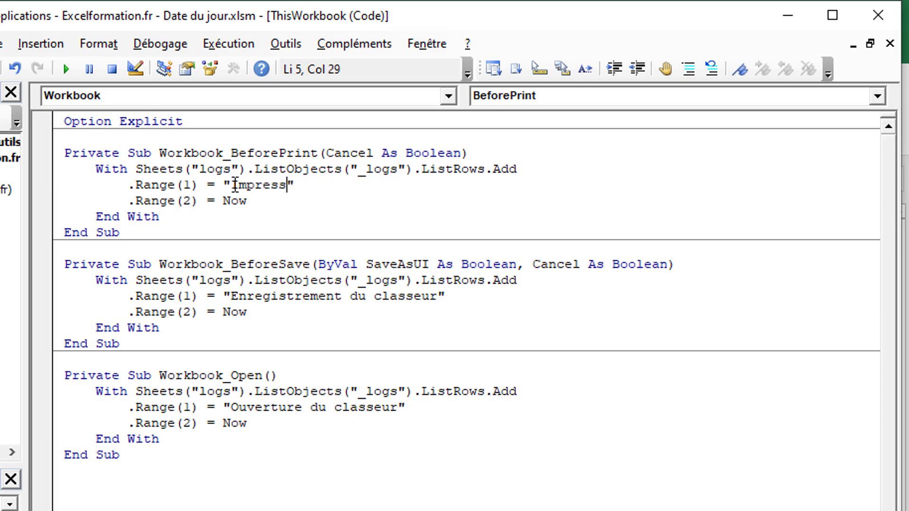
type("ion")
key("alt+F11")
left_click(60, 10)
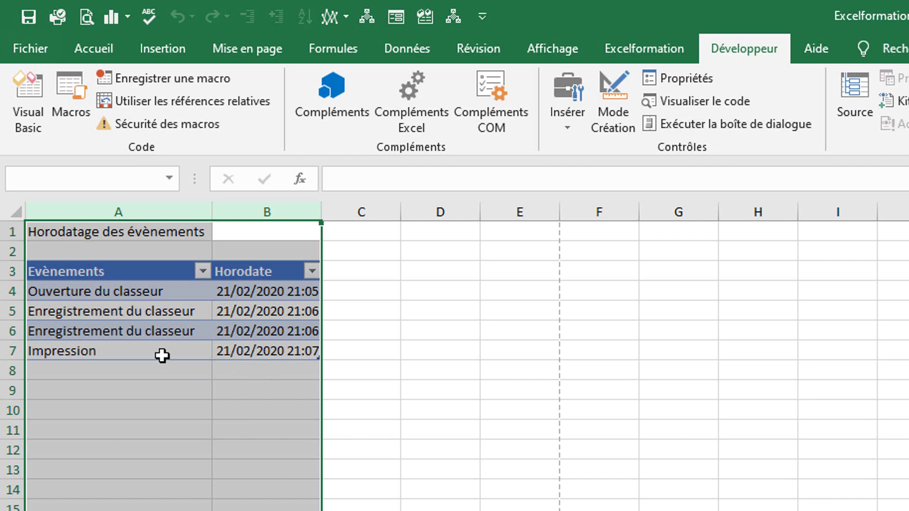
Add a third table header 'Utilisateur' in C3 of the _logs table
left_click(377, 279)
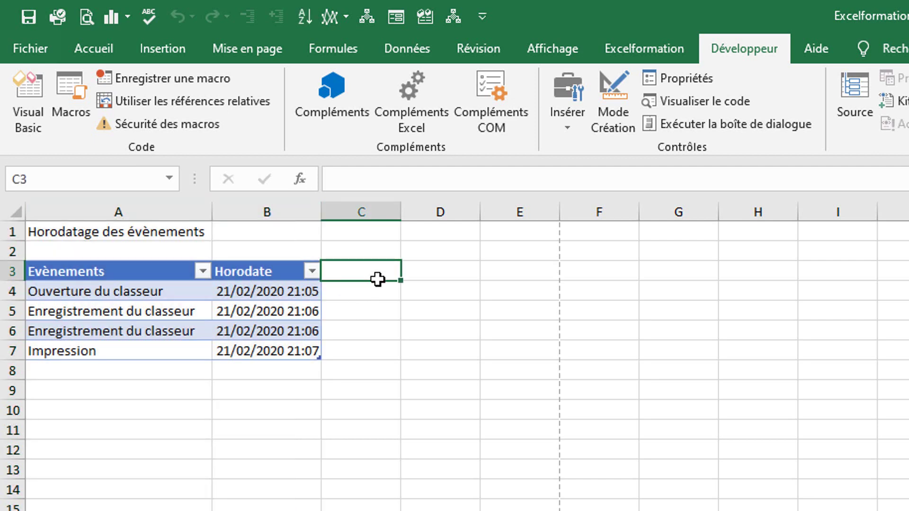
type("U")
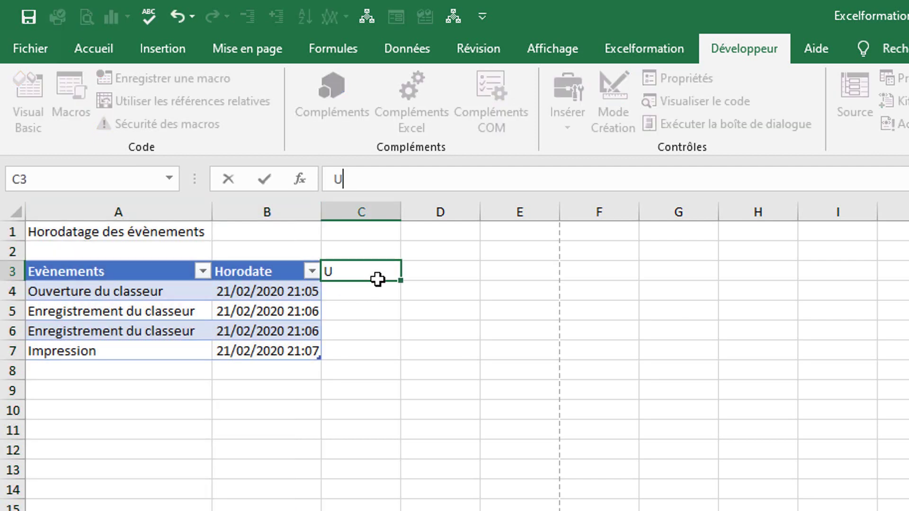
type("tilisateu")
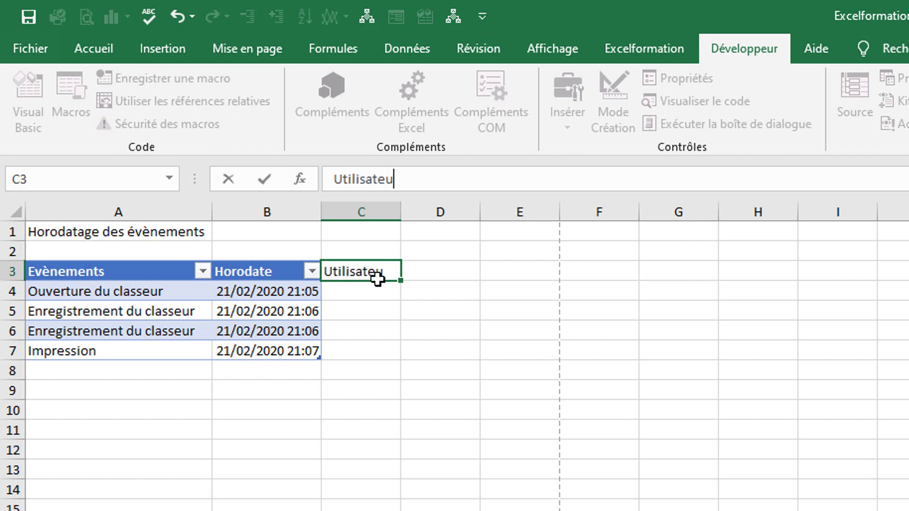
type("r")
key("Return")
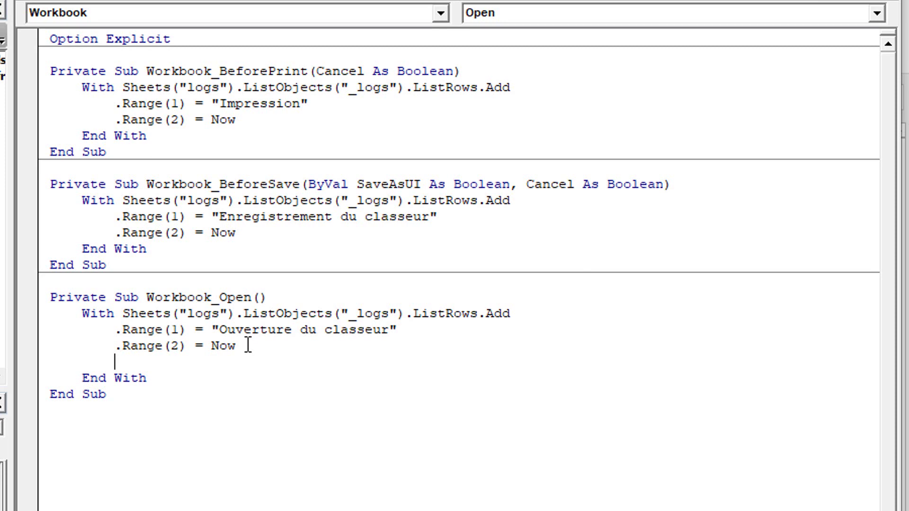
Add .Range(3) = Application.UserName to Workbook_Open and copy that line
type(".range")
type("(3)")
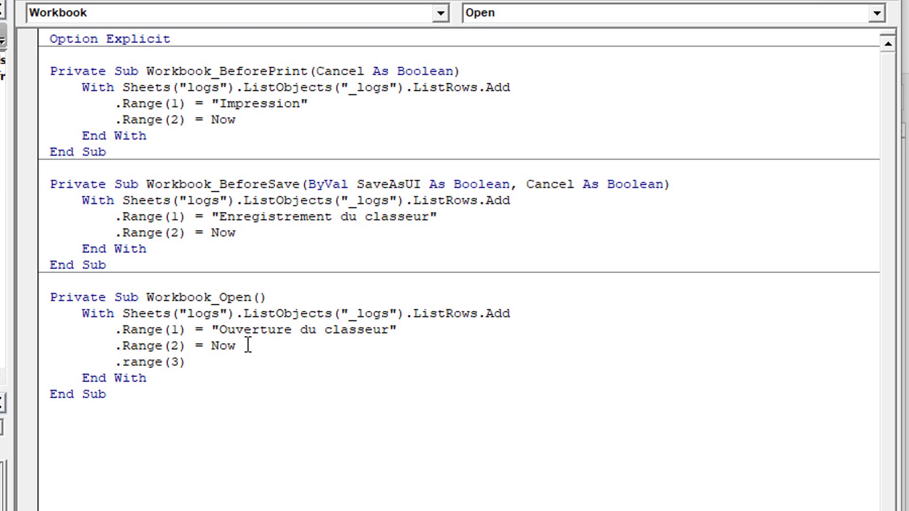
type(" = applica")
type("tion")
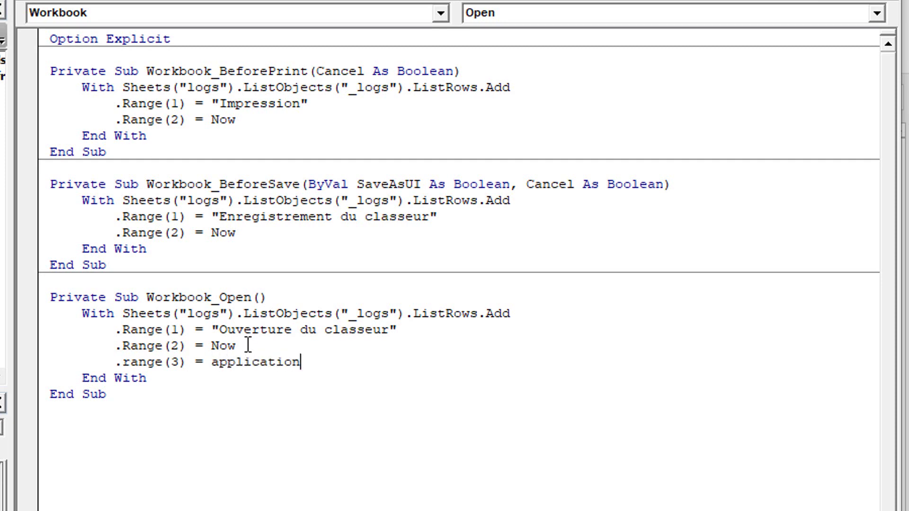
type(".usern")
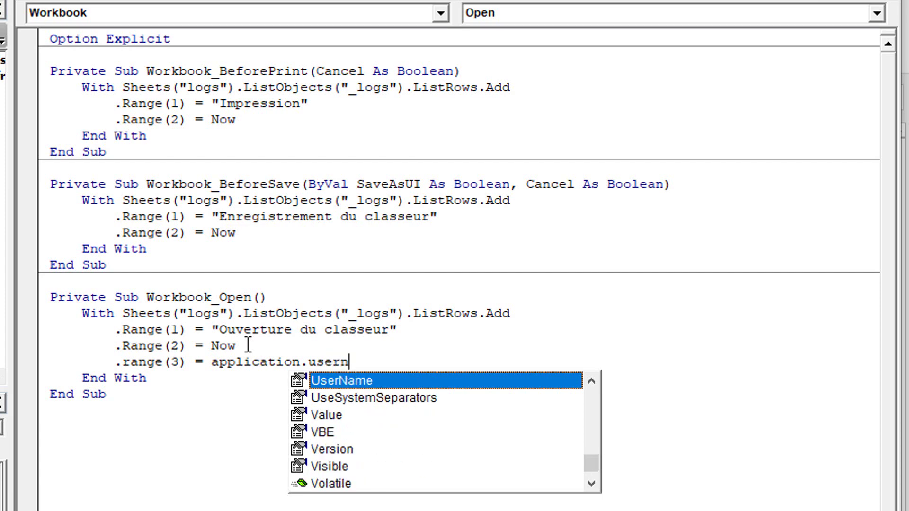
key("Tab")
left_click_drag(371, 362, 113, 357)
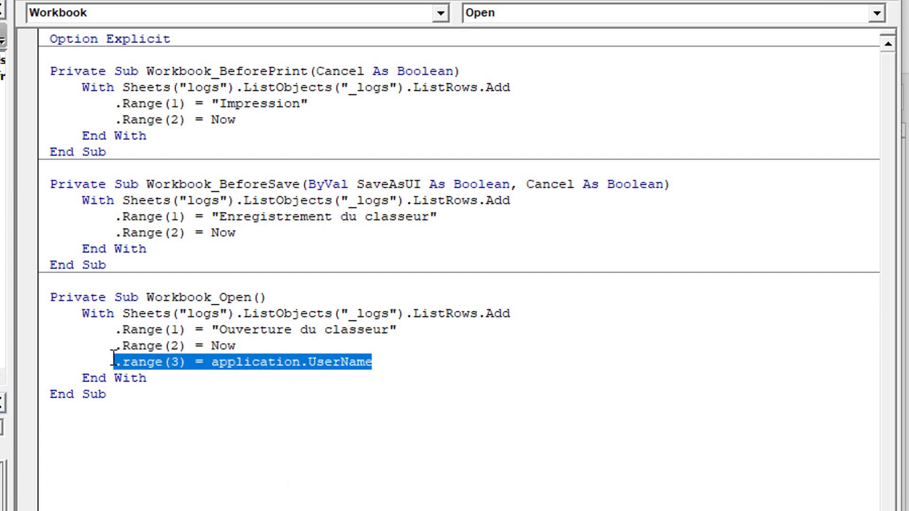
key("ctrl+c")
Paste the UserName line into BeforeSave and BeforePrint, then save the workbook to log an entry
left_click(243, 233)
key("Return")
key("ctrl+v")
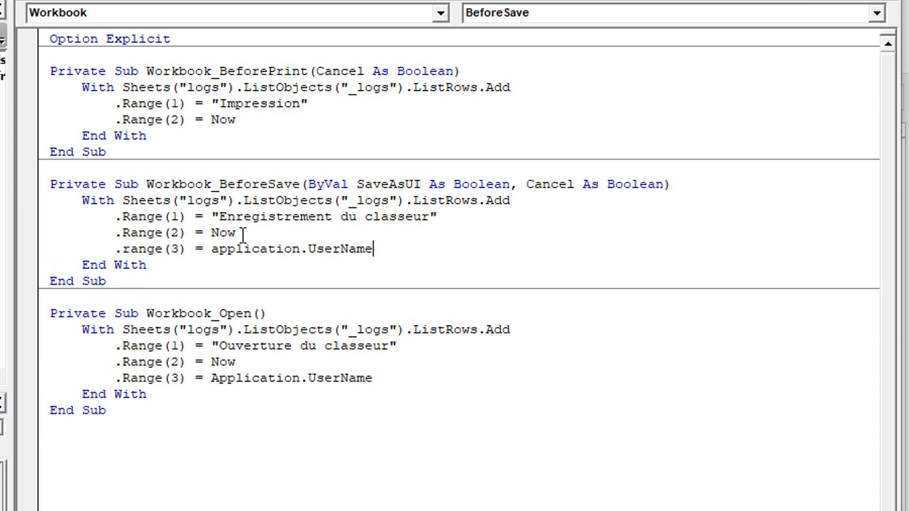
left_click(256, 119)
key("Return")
key("ctrl+v")
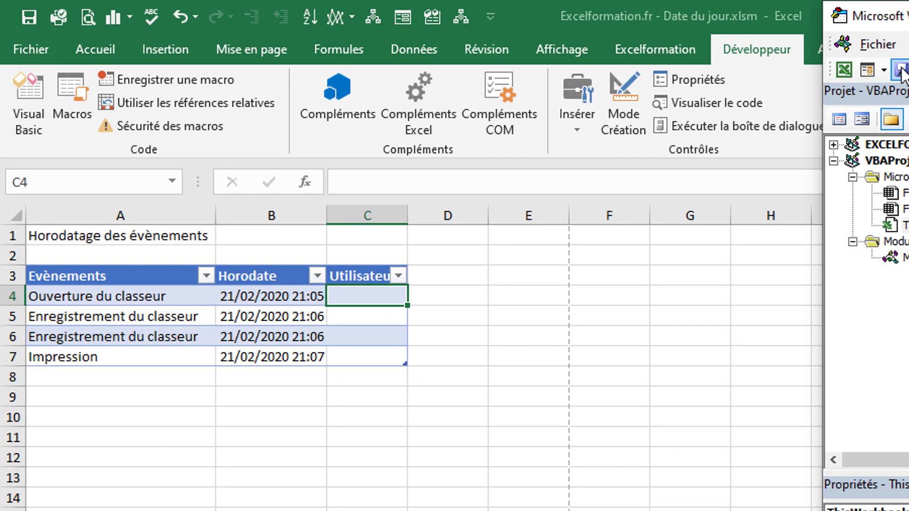
left_click(901, 71)
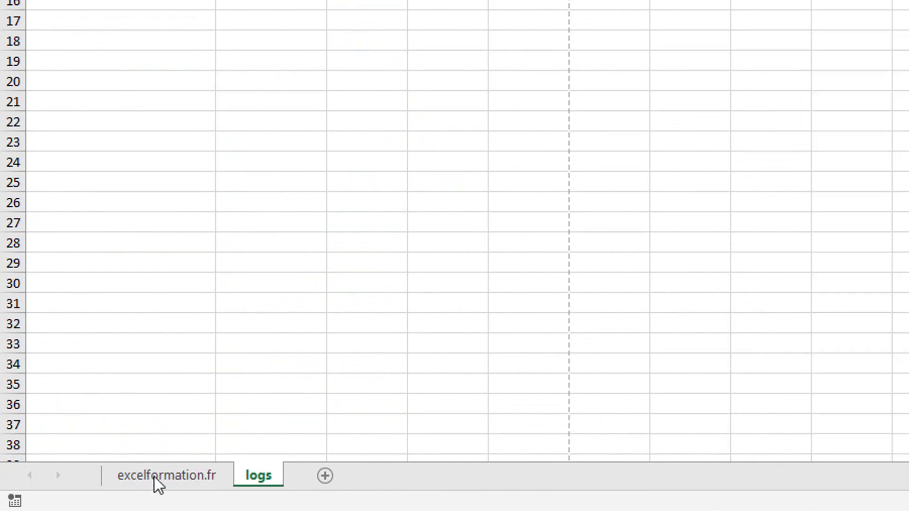
Switch to the excelformation.fr sheet and select cell B15
left_click(155, 476)
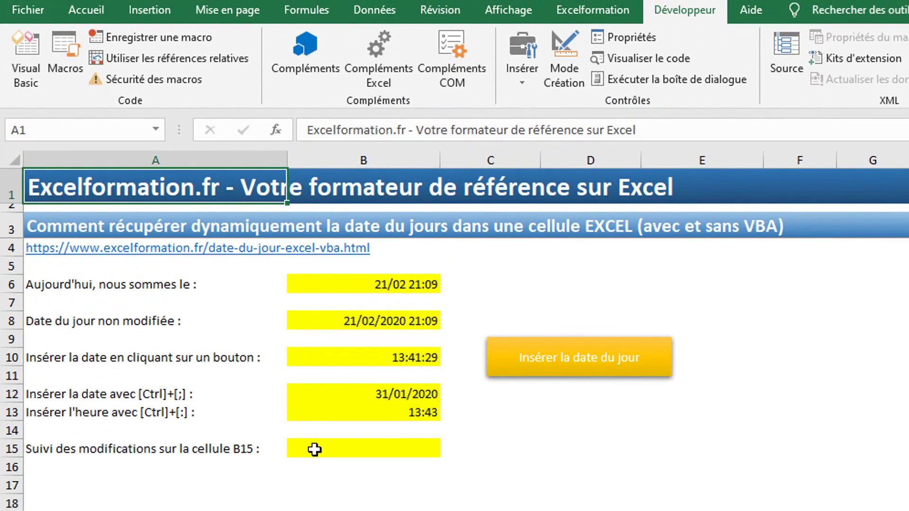
left_click(314, 449)
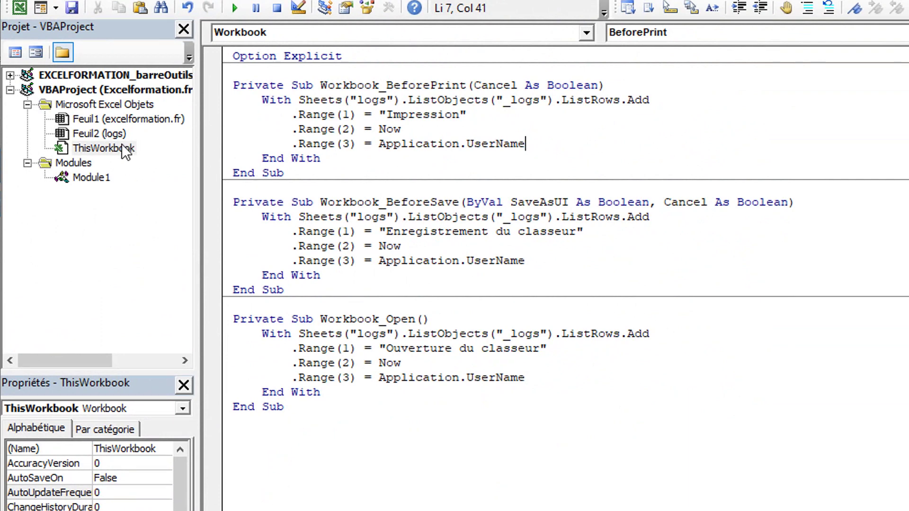
Open the excelformation.fr sheet's code module and insert a Worksheet event stub
double_click(146, 121)
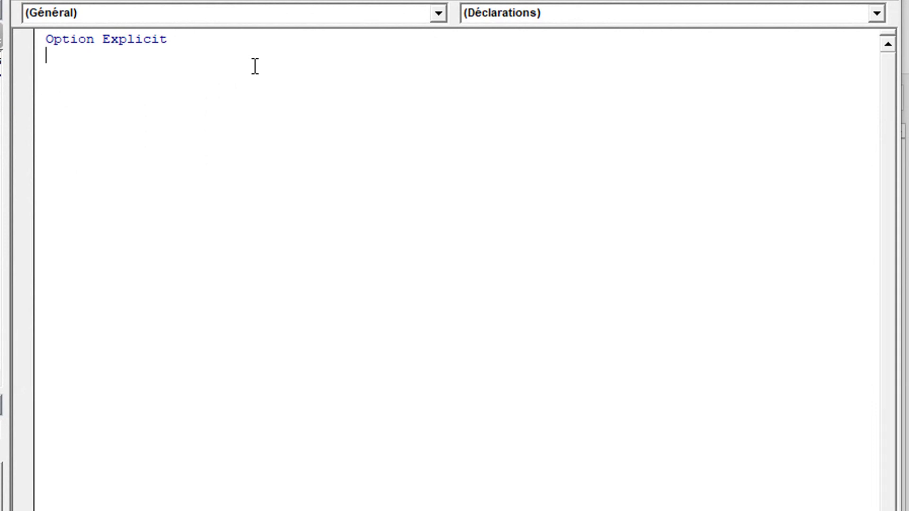
key("Return")
left_click(440, 16)
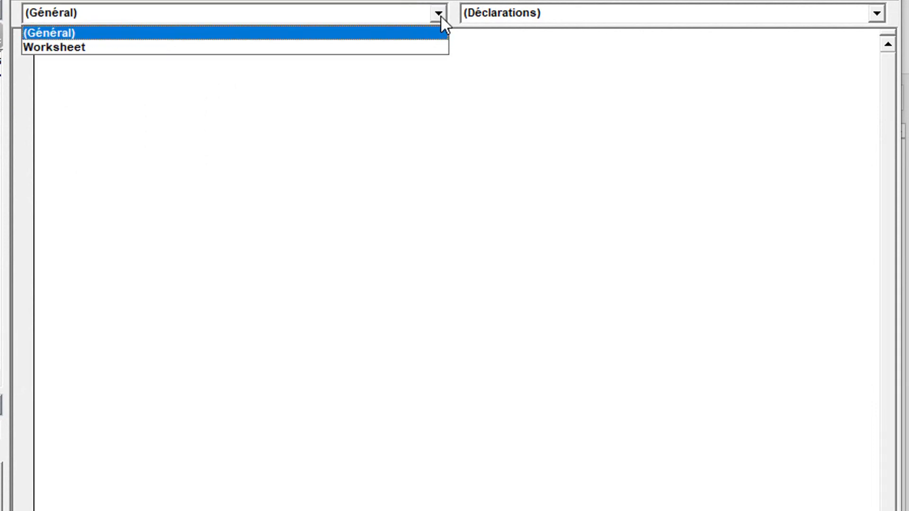
left_click(189, 48)
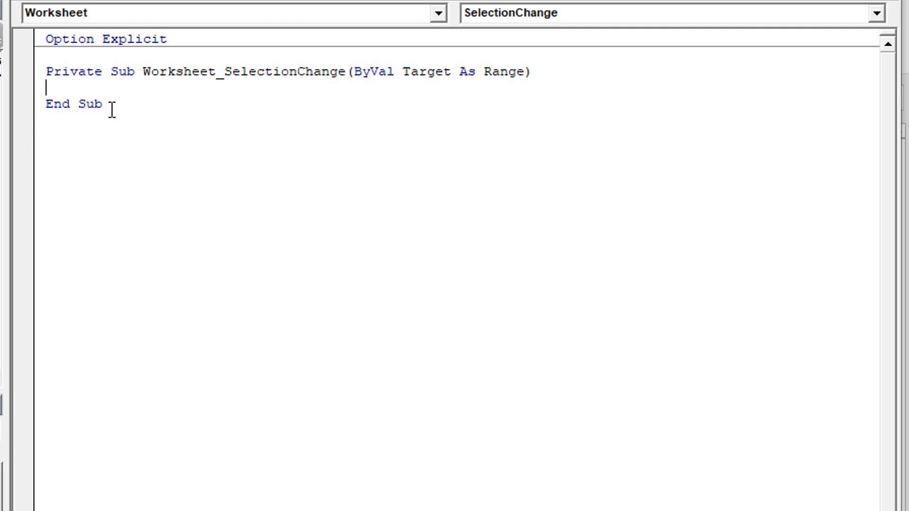
Add an empty Worksheet_Change procedure and delete the SelectionChange stub
mouse_move(112, 110)
left_mouse_down()
mouse_move(73, 97)
mouse_move(110, 92)
left_mouse_up()
left_click(876, 12)
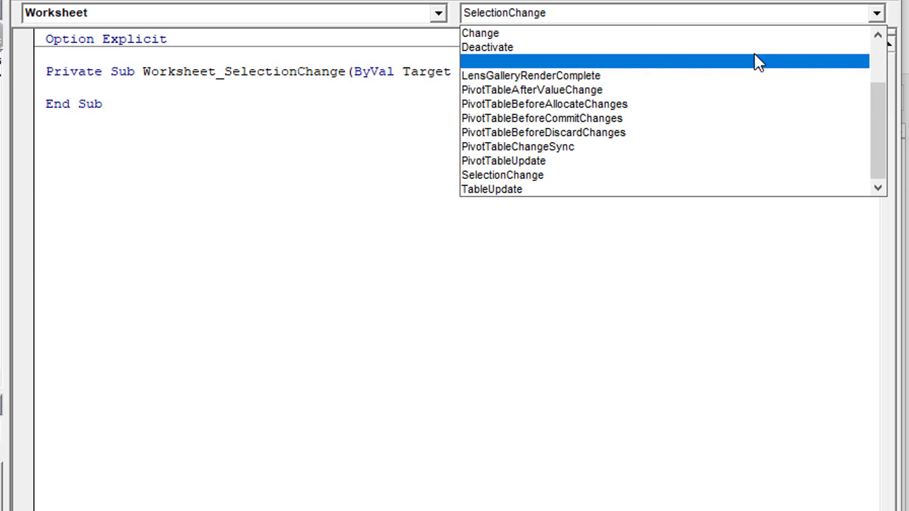
left_click(691, 34)
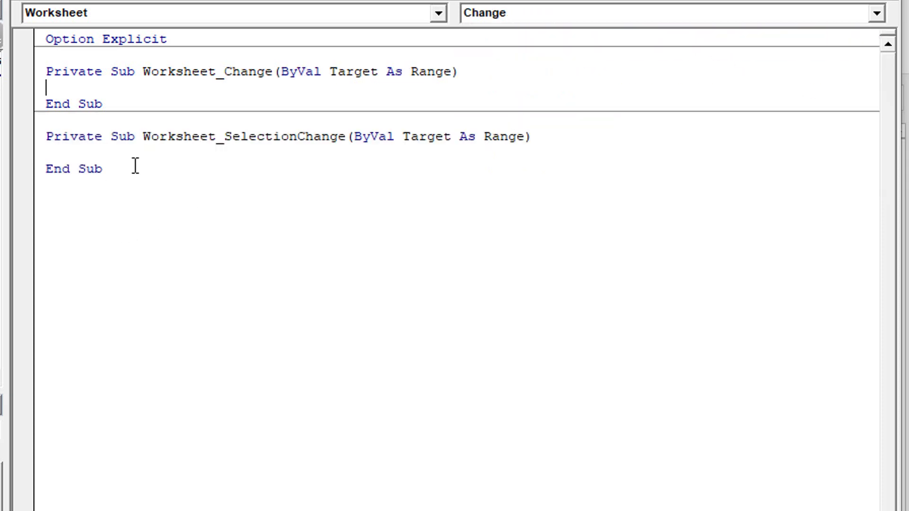
left_click_drag(116, 173, 31, 134)
key("Delete")
left_click(154, 87)
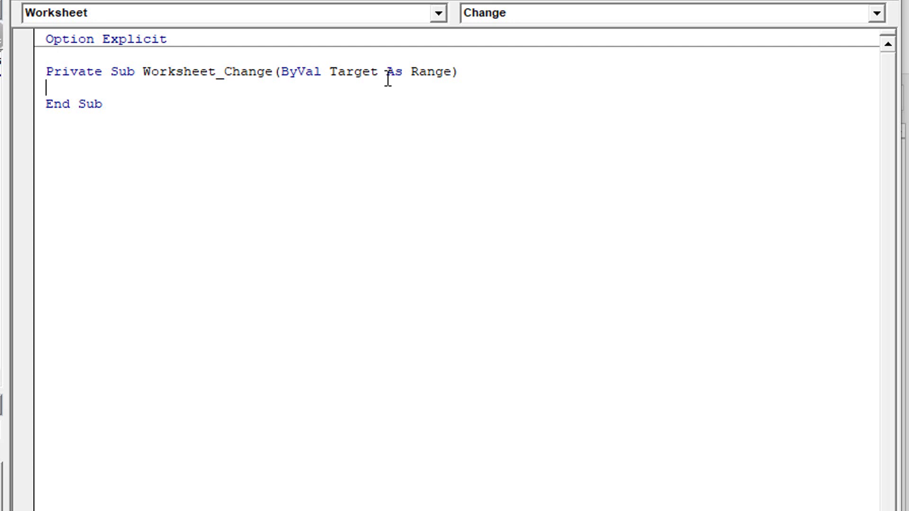
Write an If Target = Range("b15") Then … End If block with an indented blank line
key("Tab")
type("if ")
type("target =")
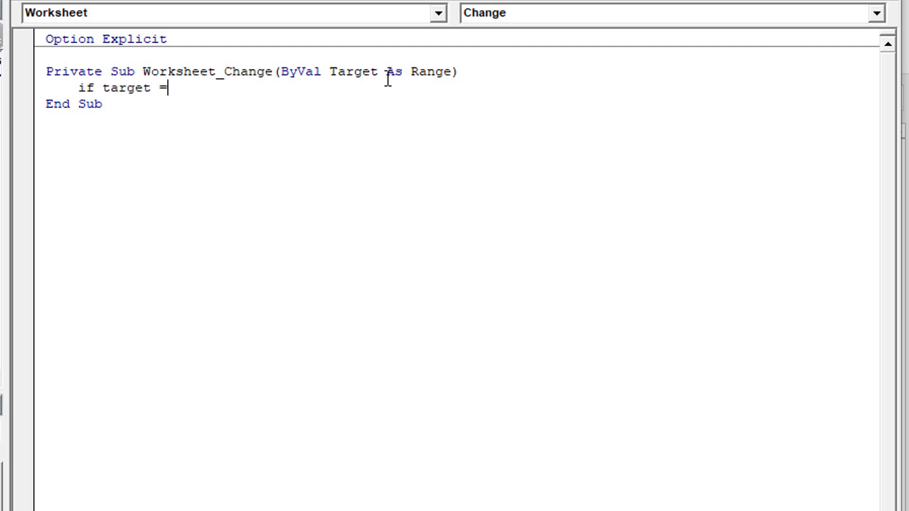
type(" range(\"b")
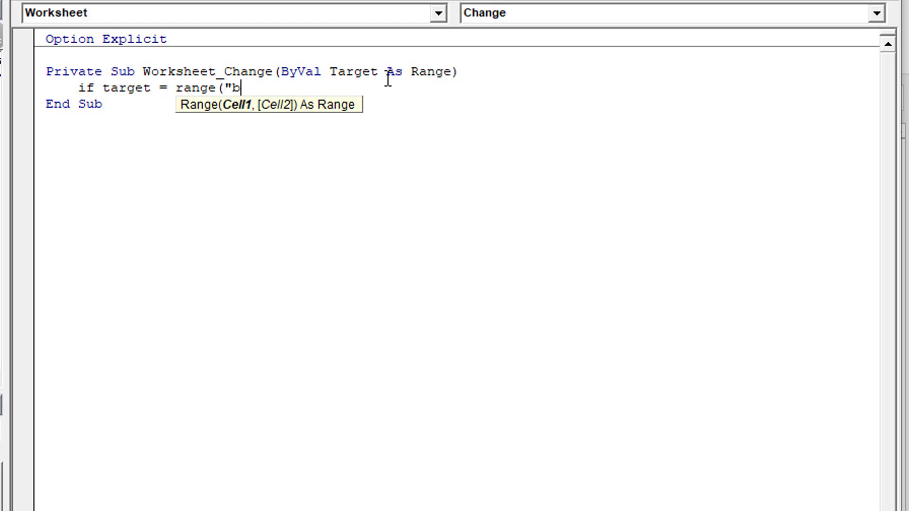
type("l")
type("\") then")
key("Return")
key("Return")
type("end")
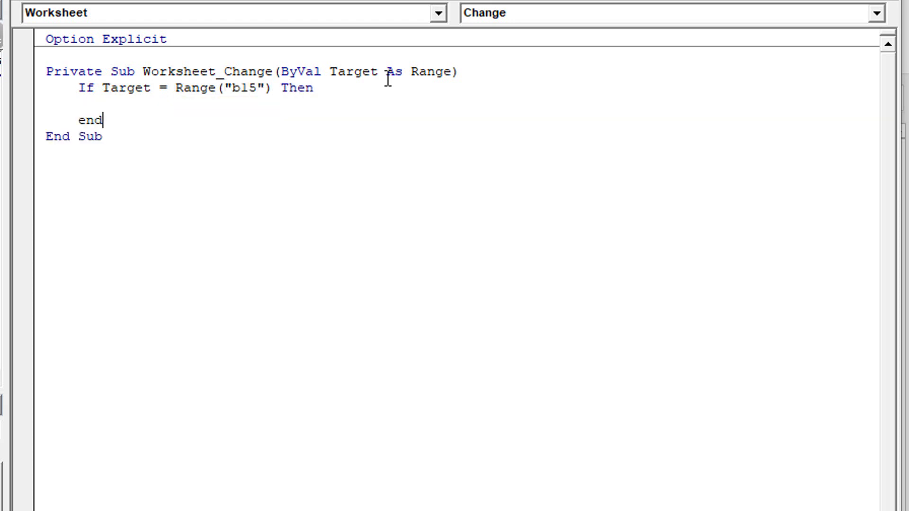
type(" if")
key("Up")
key("Tab")
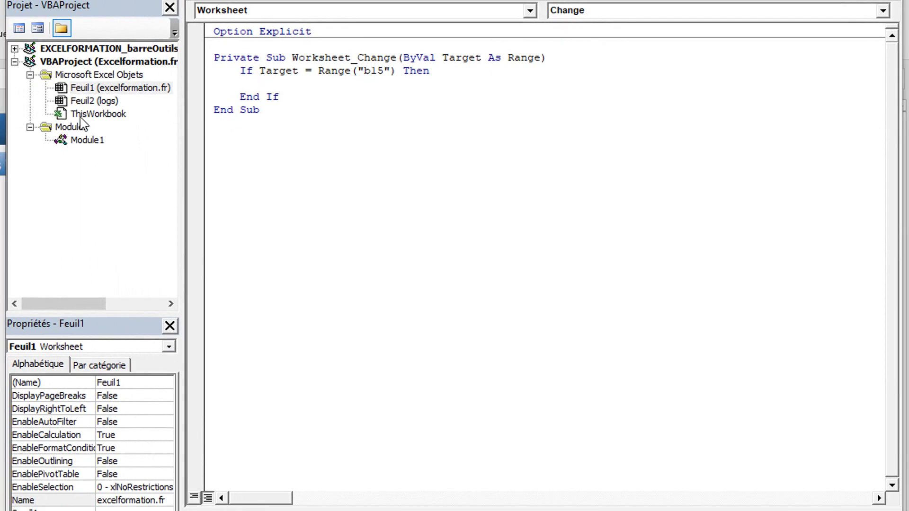
Paste BeforePrint's _logs With block inside the If and relabel it 'Modification de la cellule B15'
double_click(87, 114)
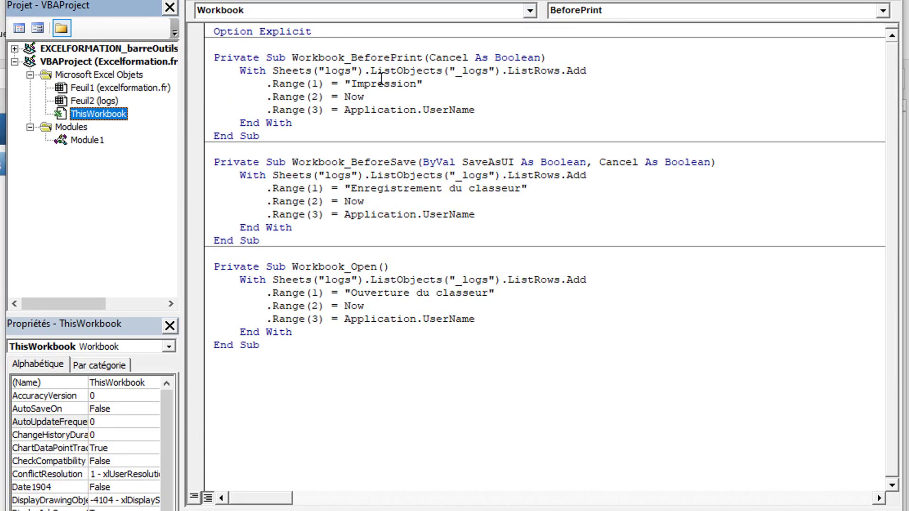
left_click_drag(297, 123, 214, 71)
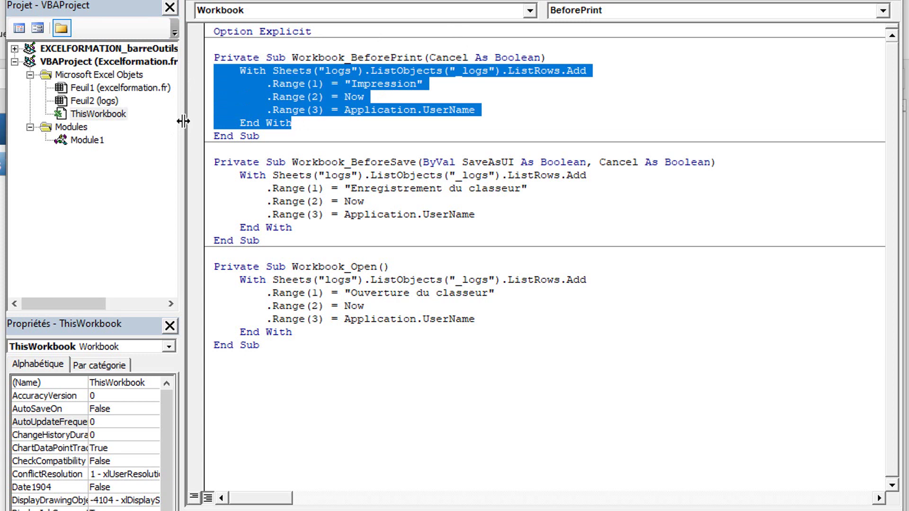
double_click(109, 90)
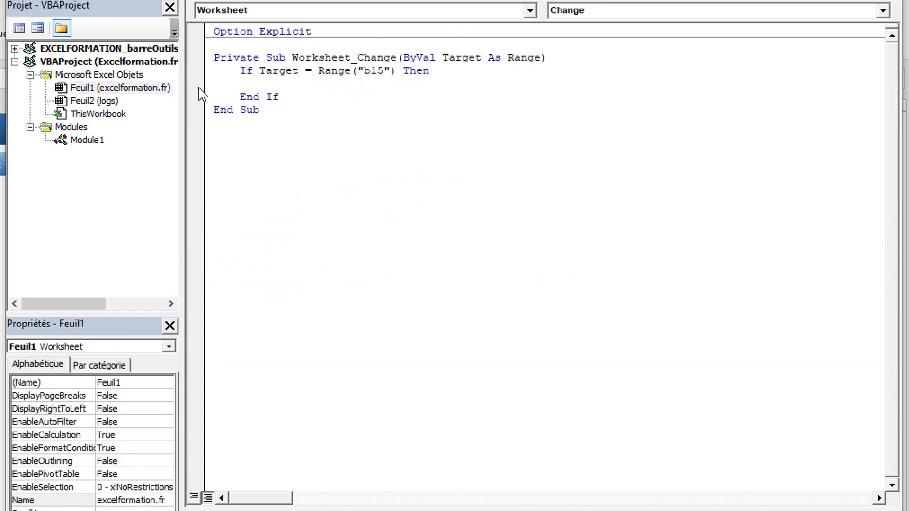
left_click(264, 84)
key("ctrl+v")
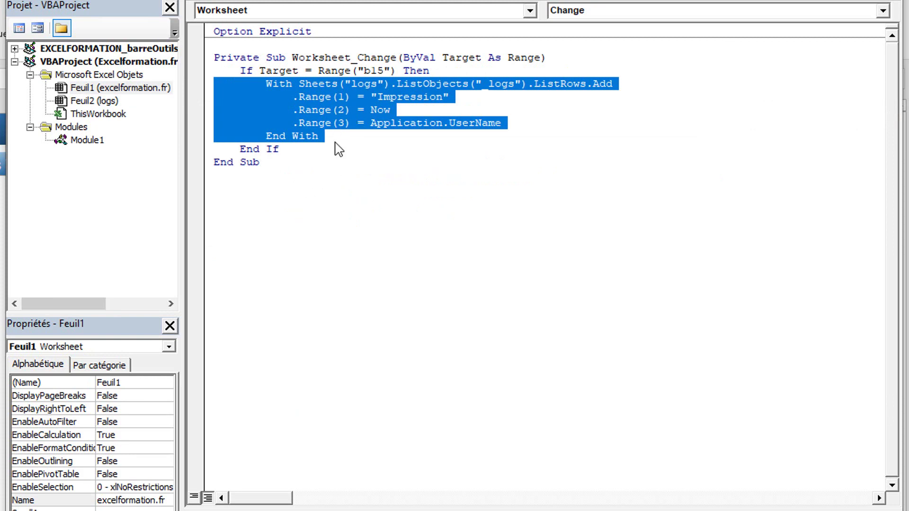
double_click(414, 98)
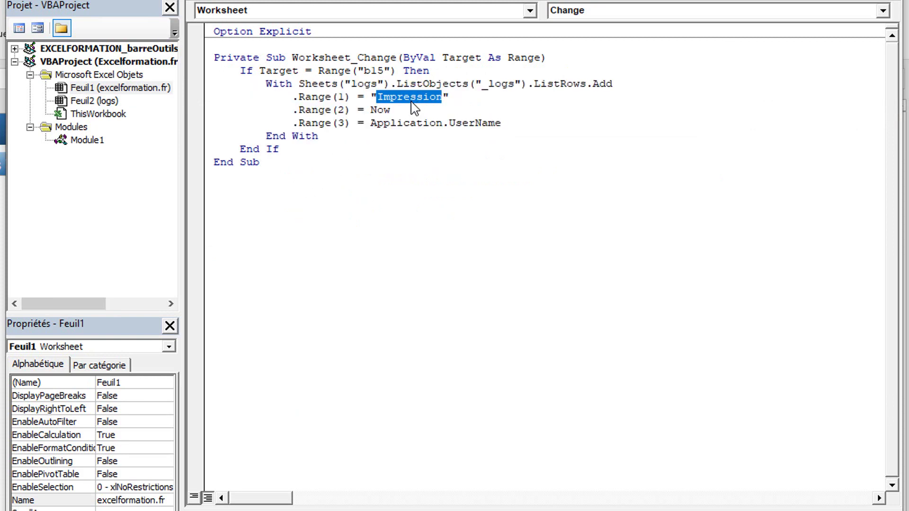
type("Modificat")
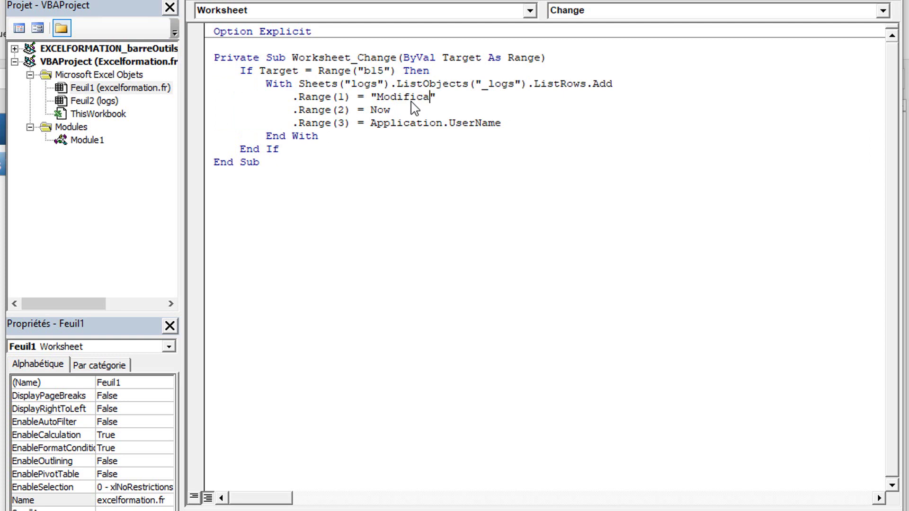
type("ion de la cellu")
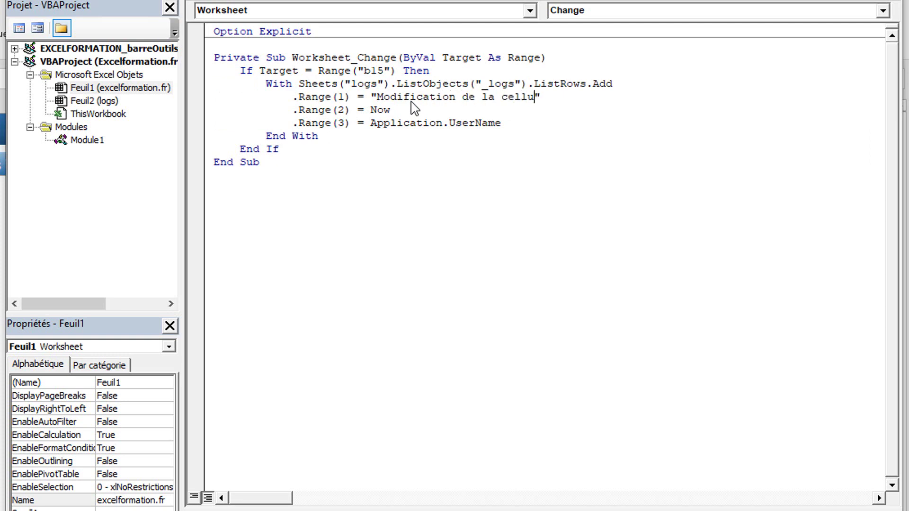
type("le B1")
type("5")
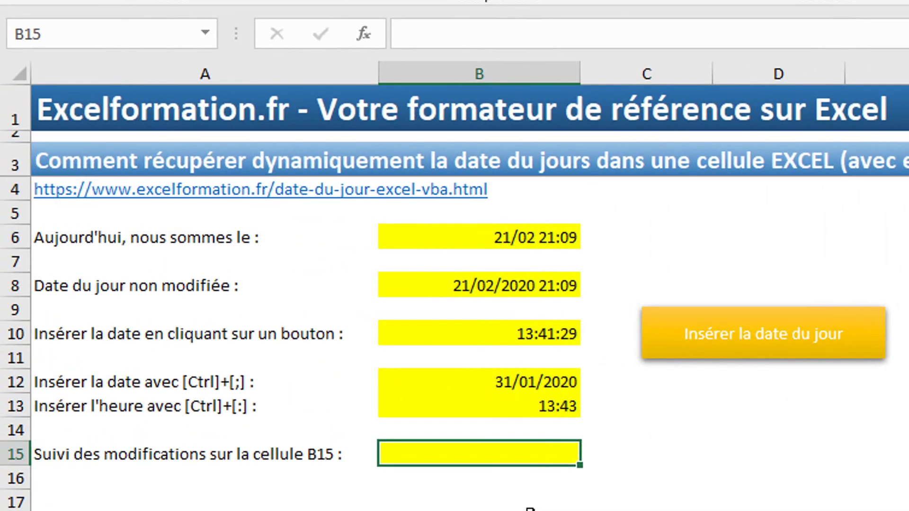
Enter 'coucou' in B15 and check the new log row on the logs sheet
left_click(546, 454)
type("coucou")
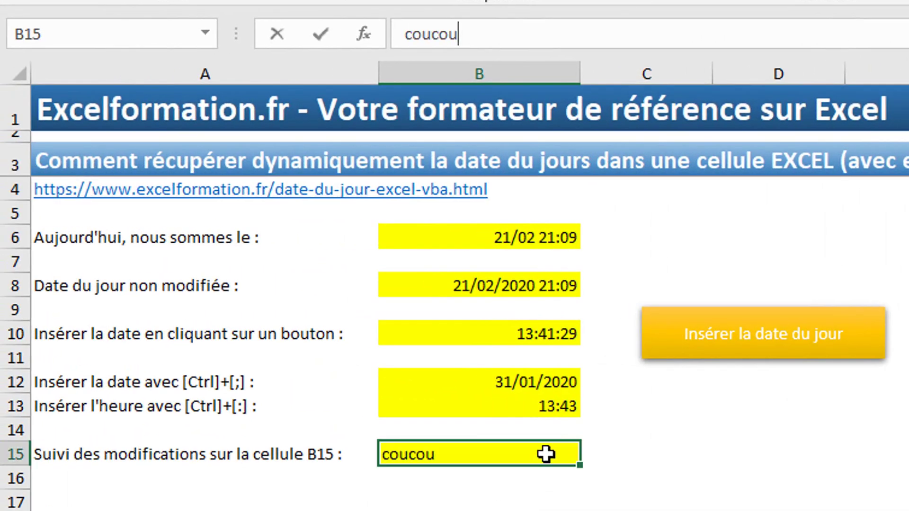
key("Return")
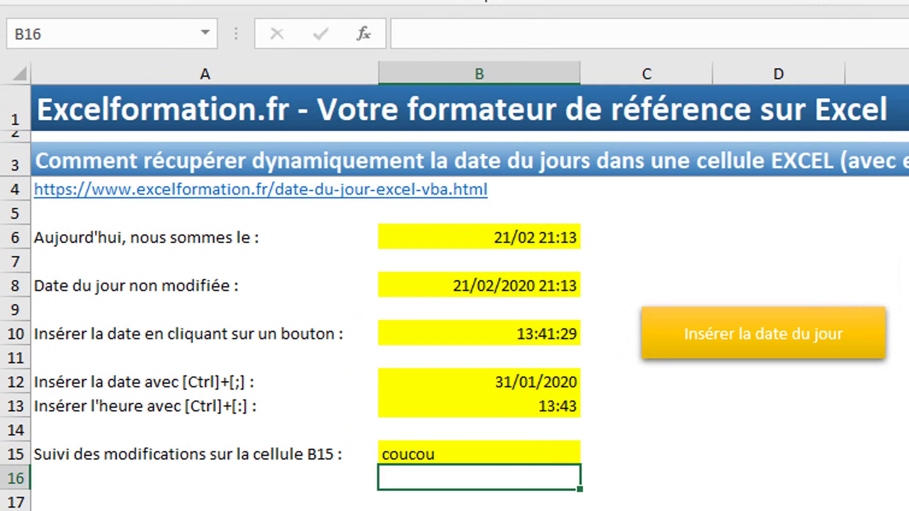
key("ctrl+Page_Down")
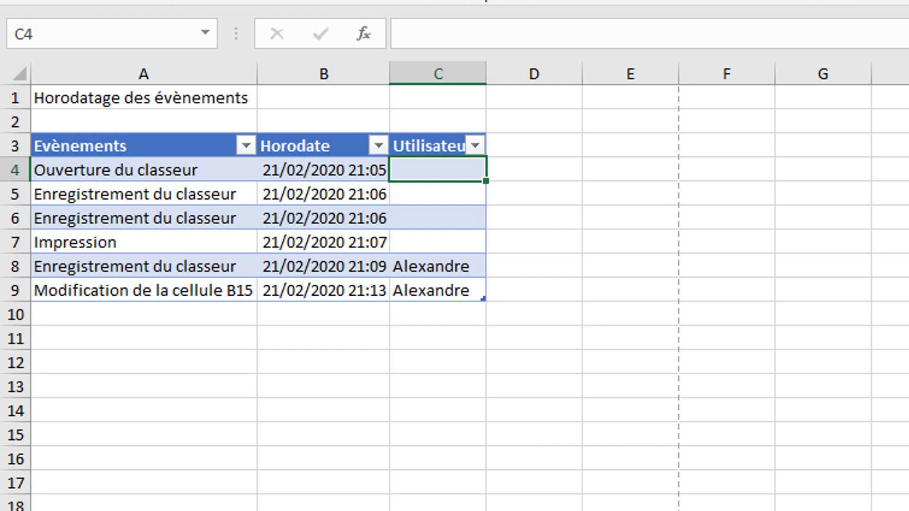
key("ctrl+Page_Up")
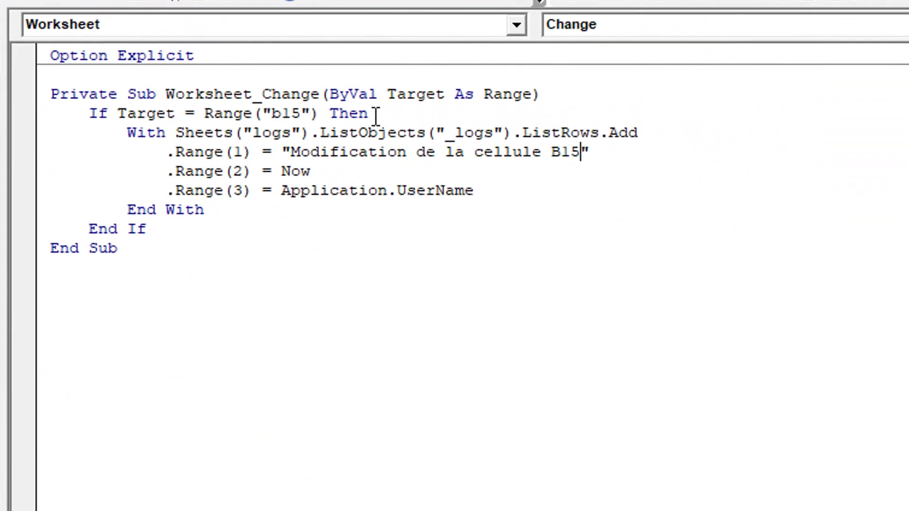
Remove the If Target = Range("b15") and End If lines and outdent the With block
double_click(362, 113)
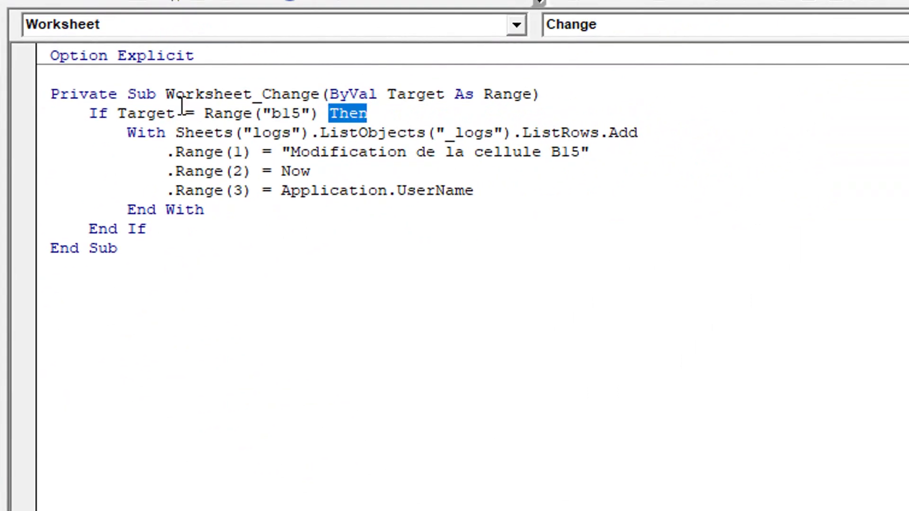
left_click(13, 112, "shift")
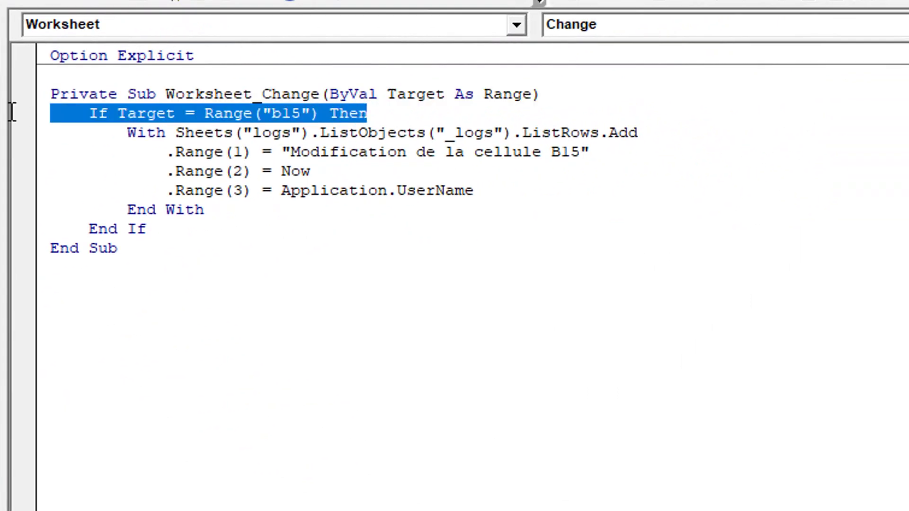
key("Delete")
key("BackSpace")
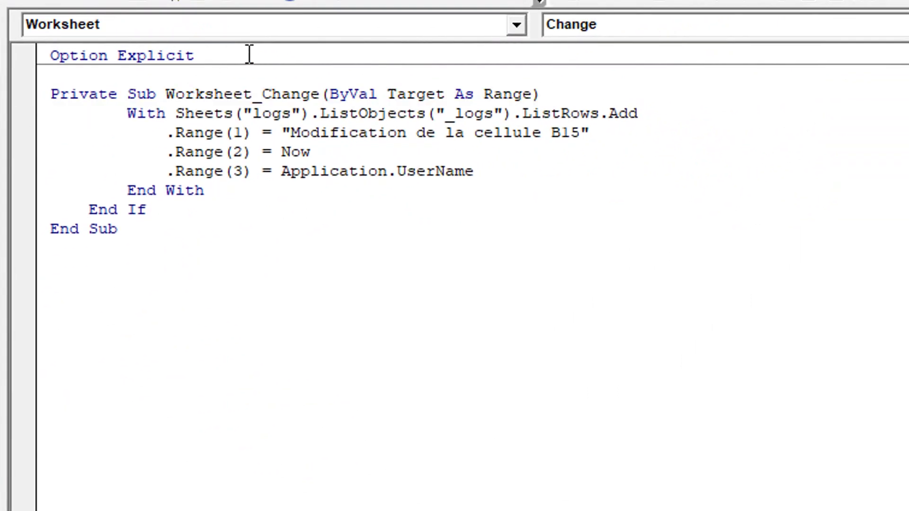
mouse_move(145, 210)
left_mouse_down()
mouse_move(28, 213)
mouse_move(13, 114)
left_mouse_up()
key("Delete")
key("shift+Tab")
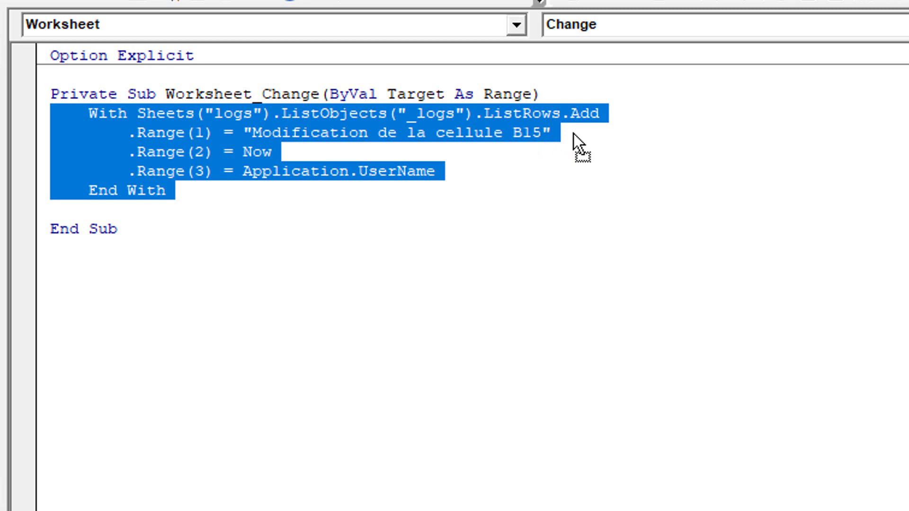
Replace the fixed B15 in the log message with " & Target.Address
left_click_drag(553, 137, 573, 133)
key("BackSpace")
key("BackSpace")
key("BackSpace")
key("BackSpace")
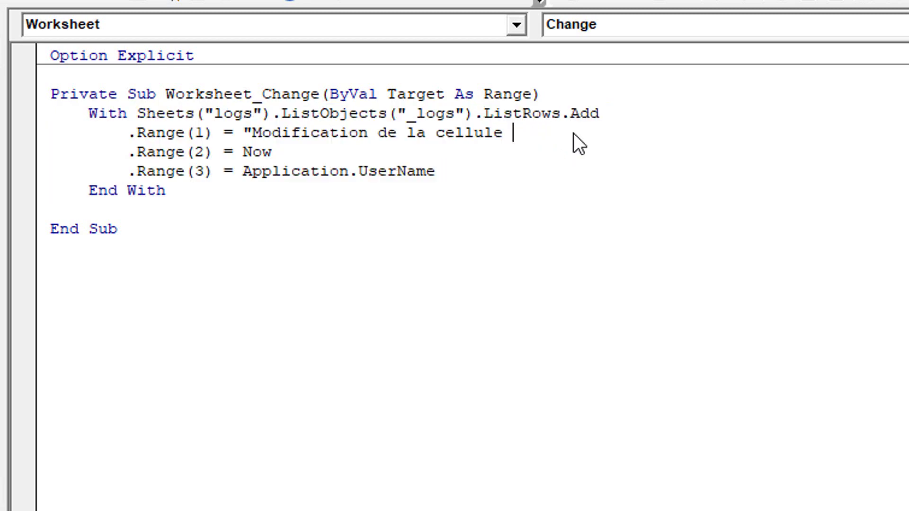
type("\"& ")
type("target")
type(".addr")
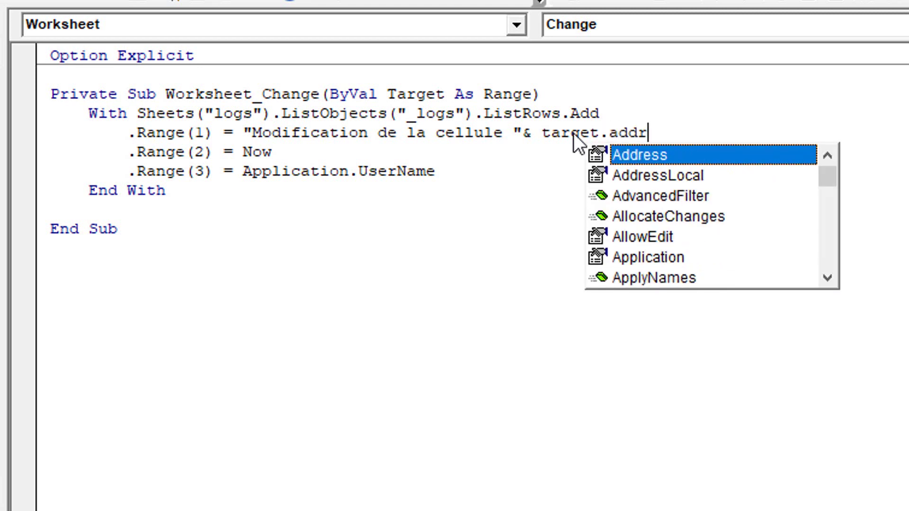
key("Tab")
key("Down")
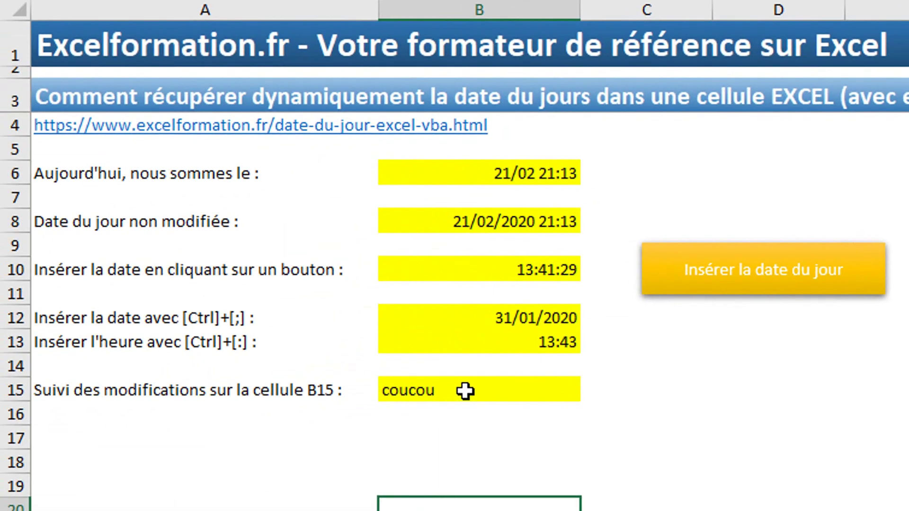
Enter 'ceci est la cellule B15' in B15 and 'A19' in A19
left_click(465, 391)
type("cec")
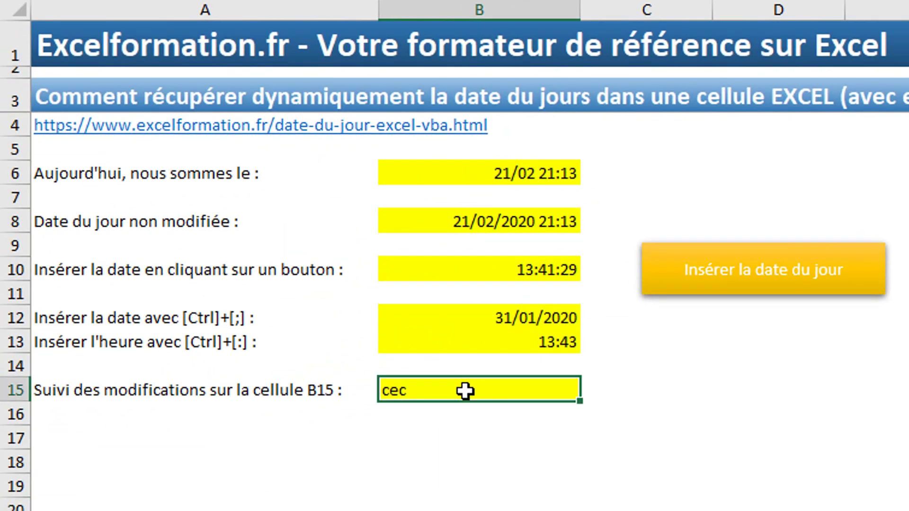
type("i est la cellule")
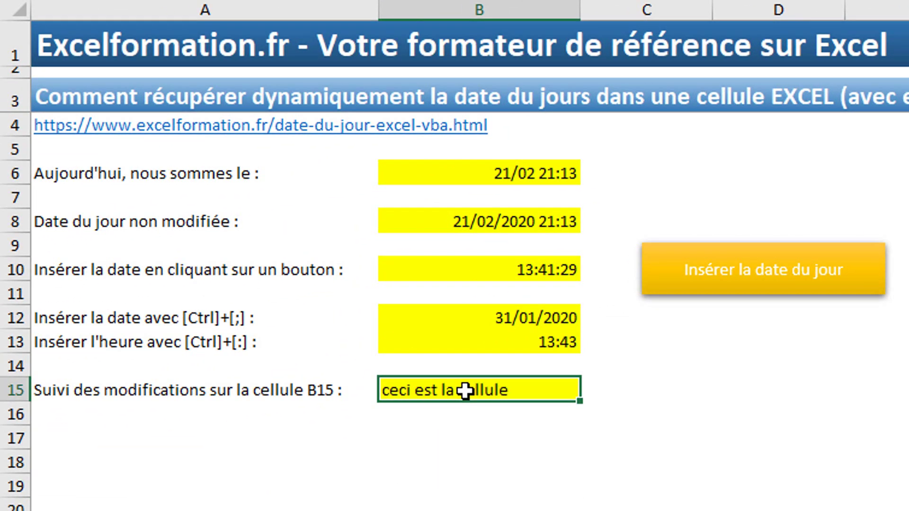
type(" B15")
key("Return")
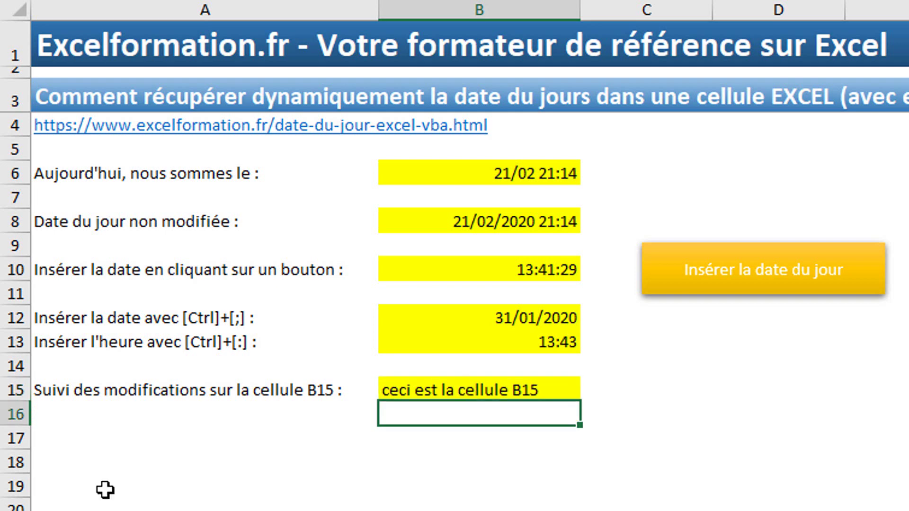
left_click(104, 489)
type("A19")
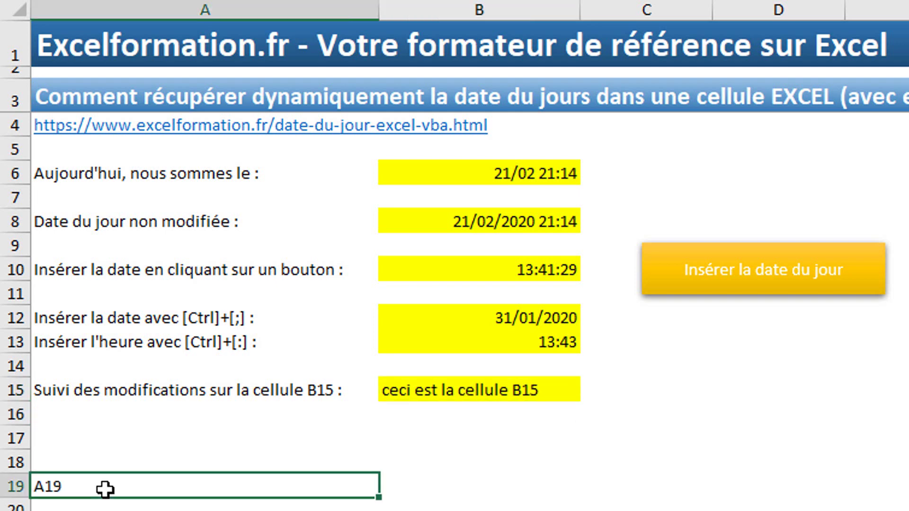
key("Return")
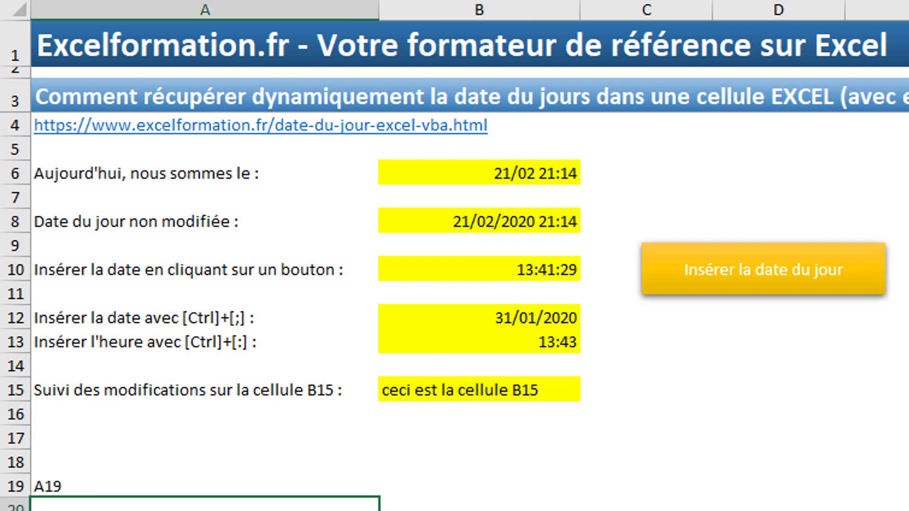